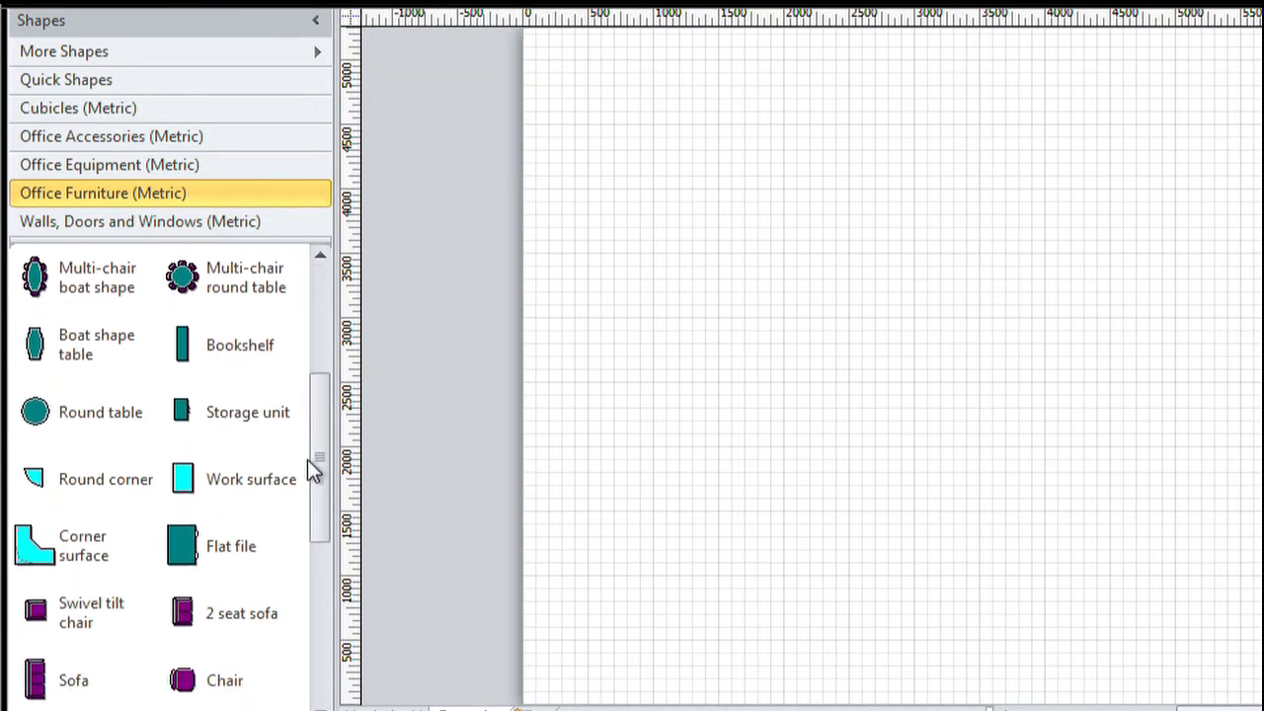
Step: Place a Desk chair near the page's lower-left corner, add a Desk overlapping its front, and select both shapes together
drag(32, 590, 640, 592)
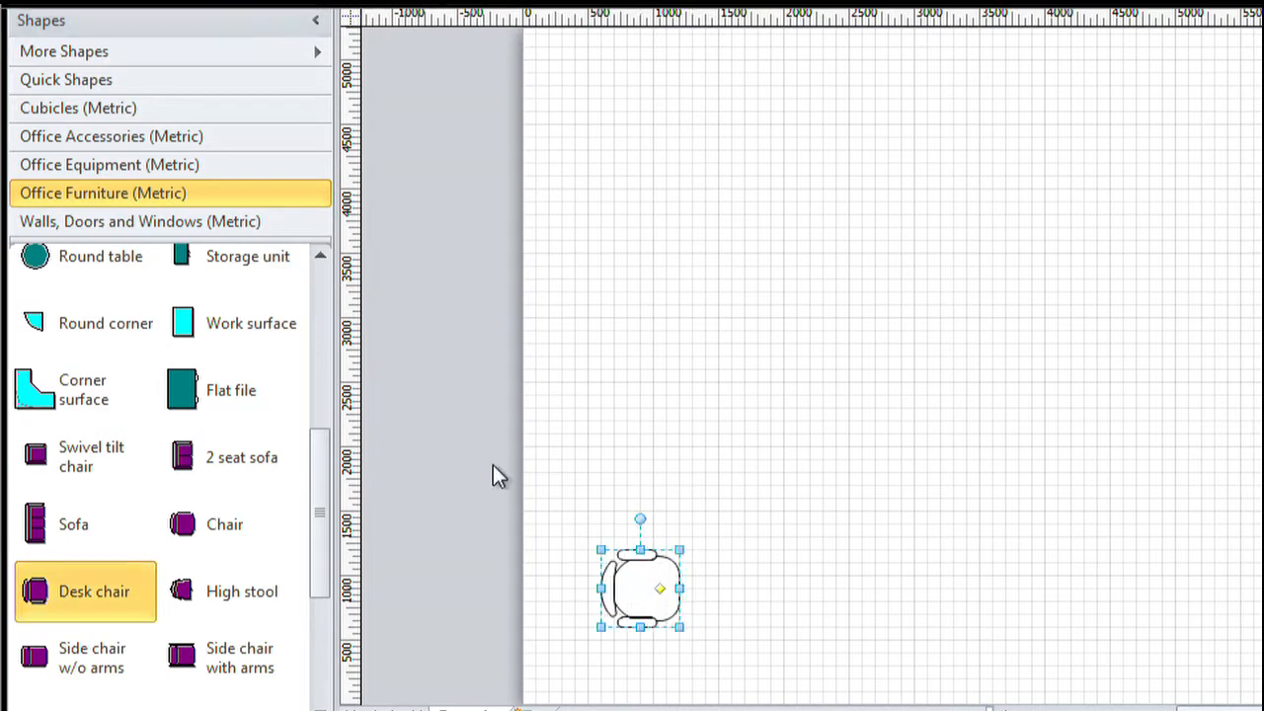
click(104, 167)
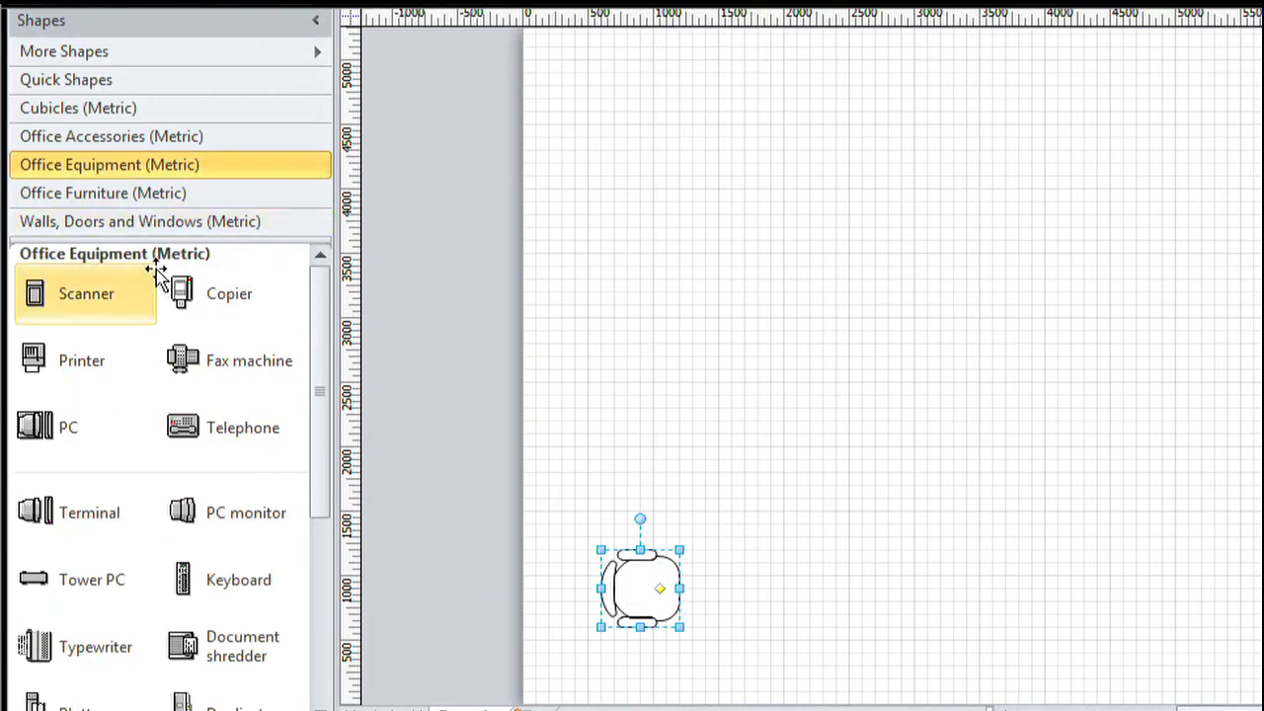
click(146, 193)
drag(329, 426, 324, 296)
drag(29, 304, 709, 572)
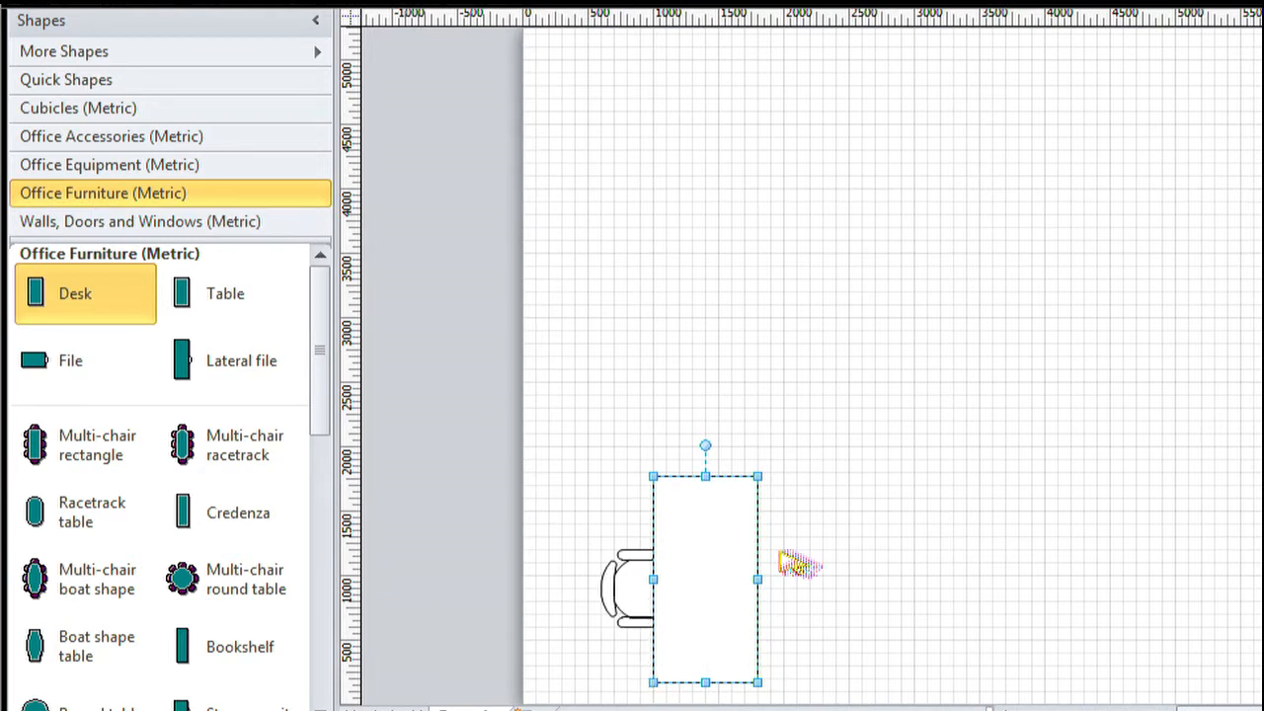
shift+click(641, 600)
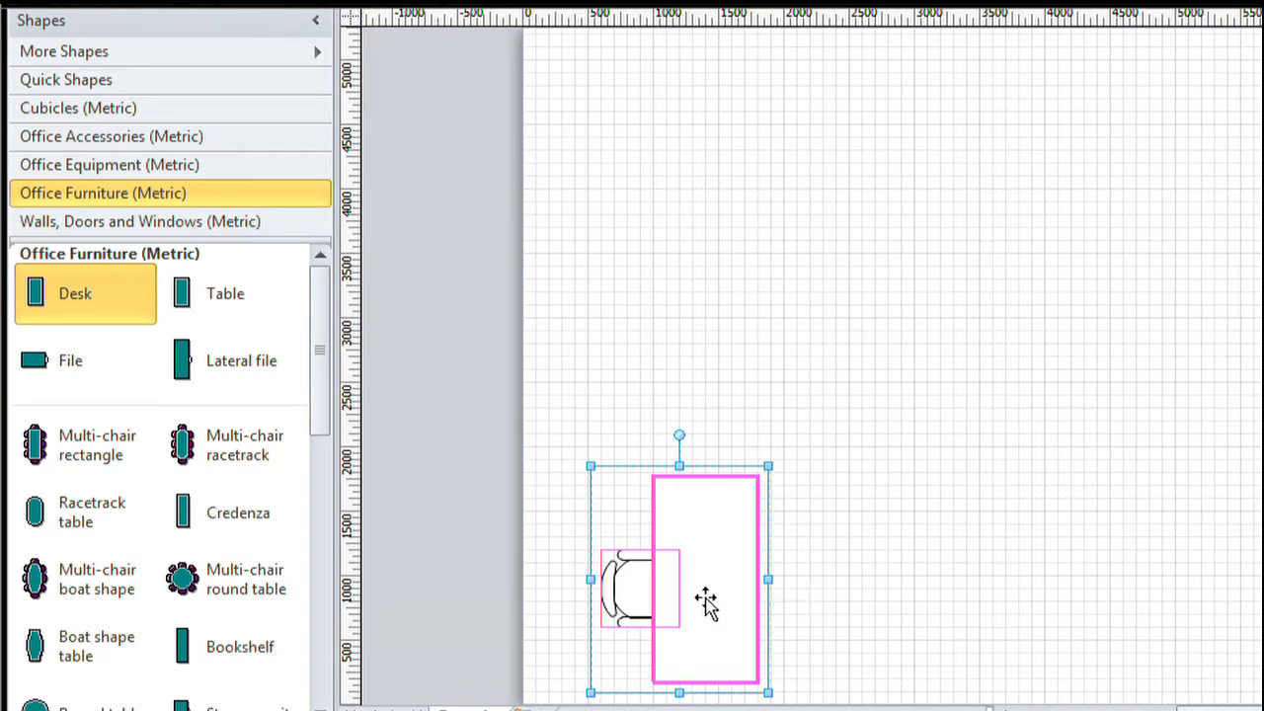
Step: Try duplicating the selected desk and chair and moving the copy further up the page, undoing each attempt
drag(720, 606, 755, 548)
key(ctrl+z)
key(ctrl+d)
key(ctrl+z)
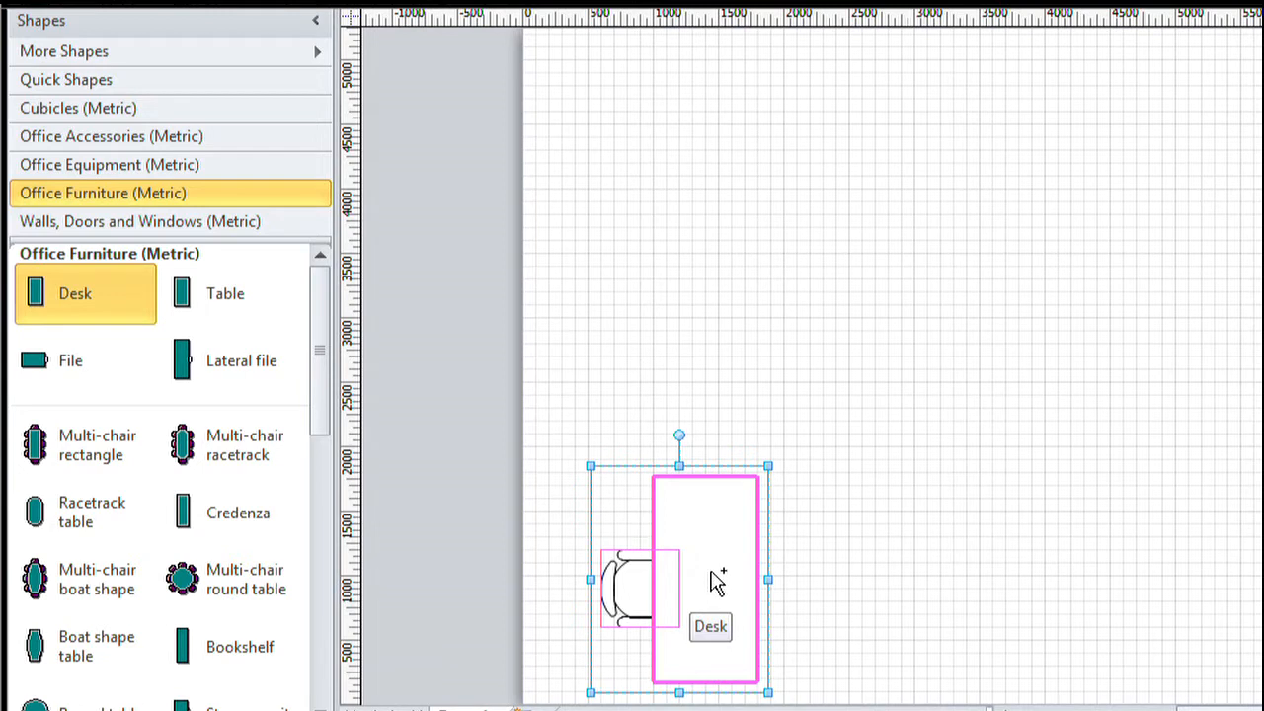
key(ctrl+d)
drag(728, 626, 907, 314)
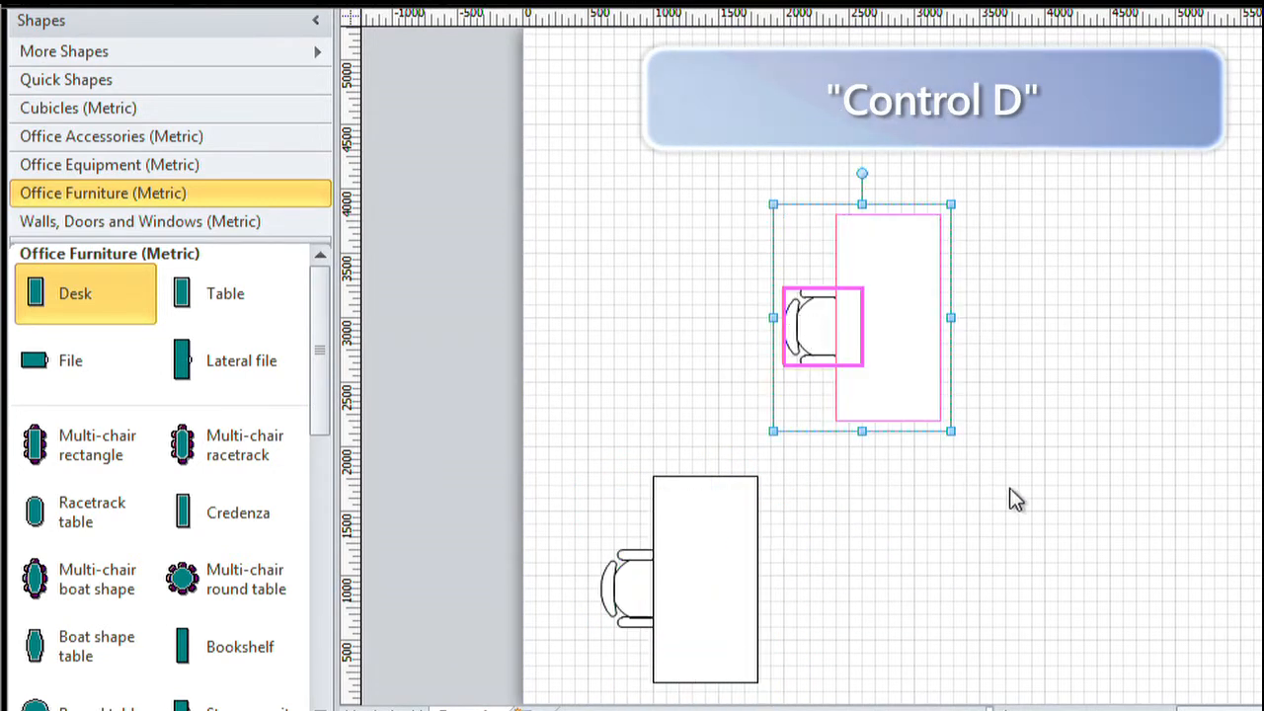
key(ctrl+z)
key(ctrl+z)
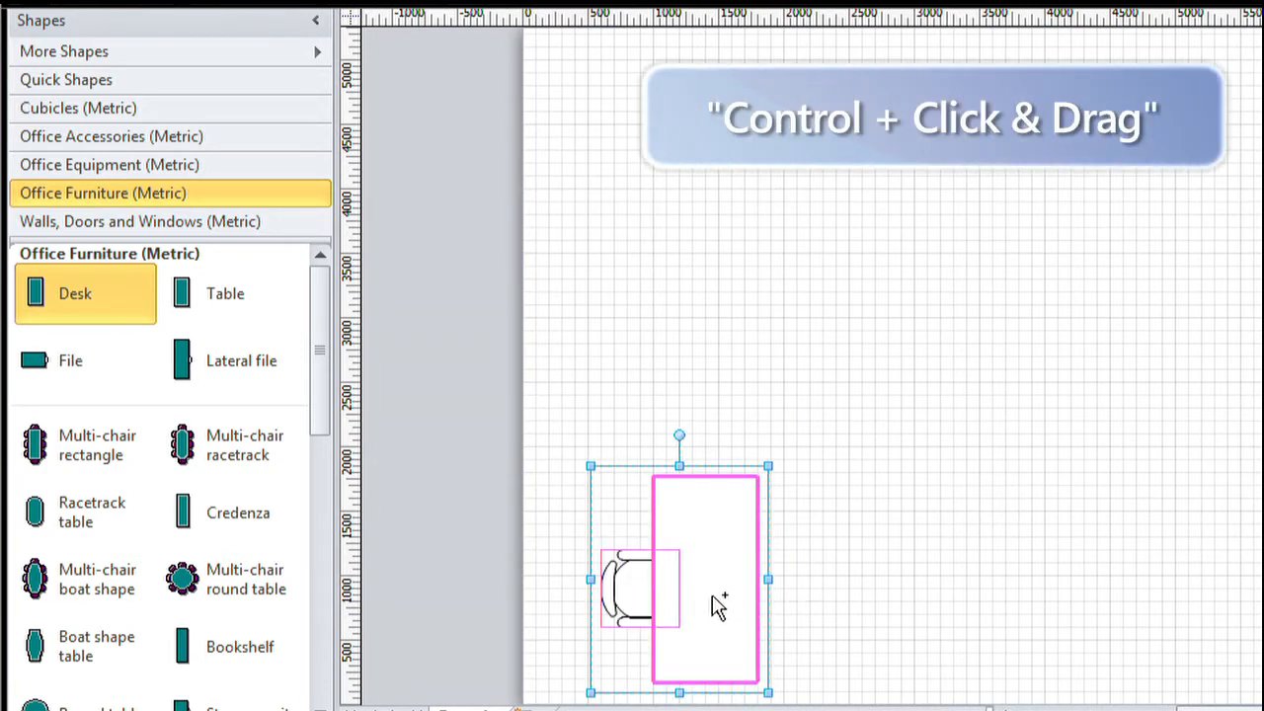
Step: Copy the desk and chair about 2200 mm to the right and repeat the copy to form a third workstation
drag(718, 598, 769, 604)
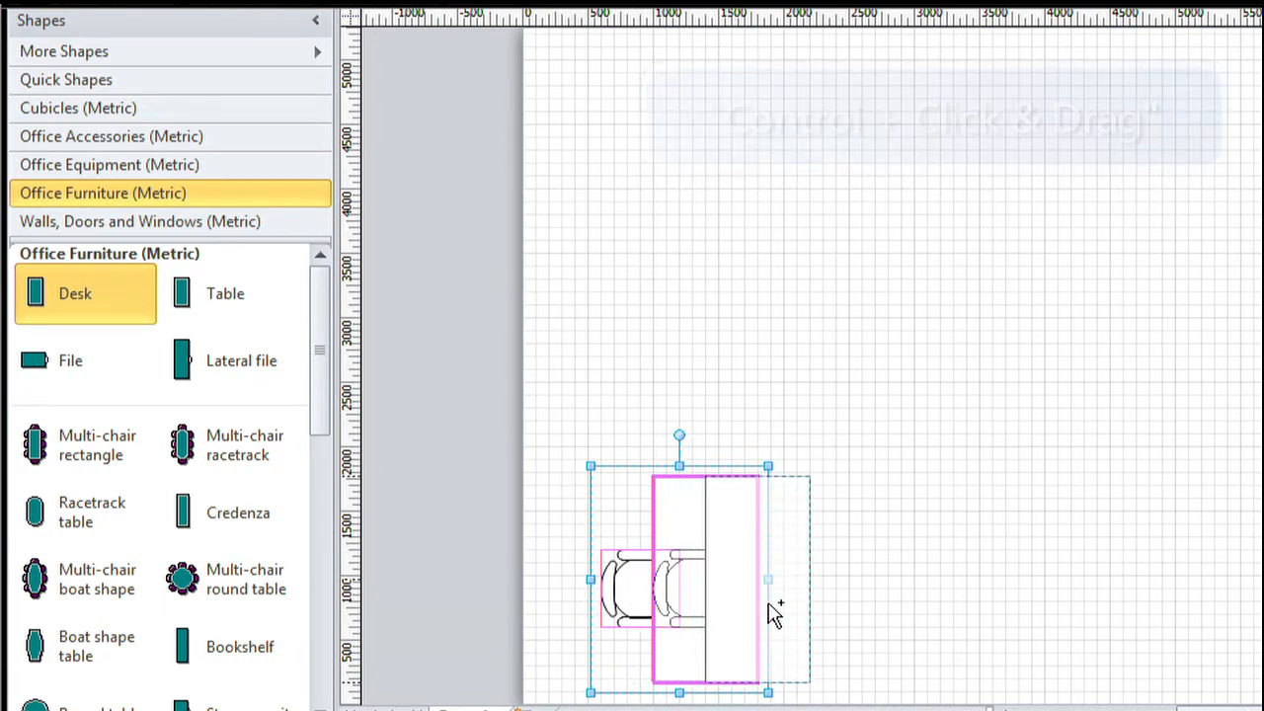
drag(772, 612, 1001, 559)
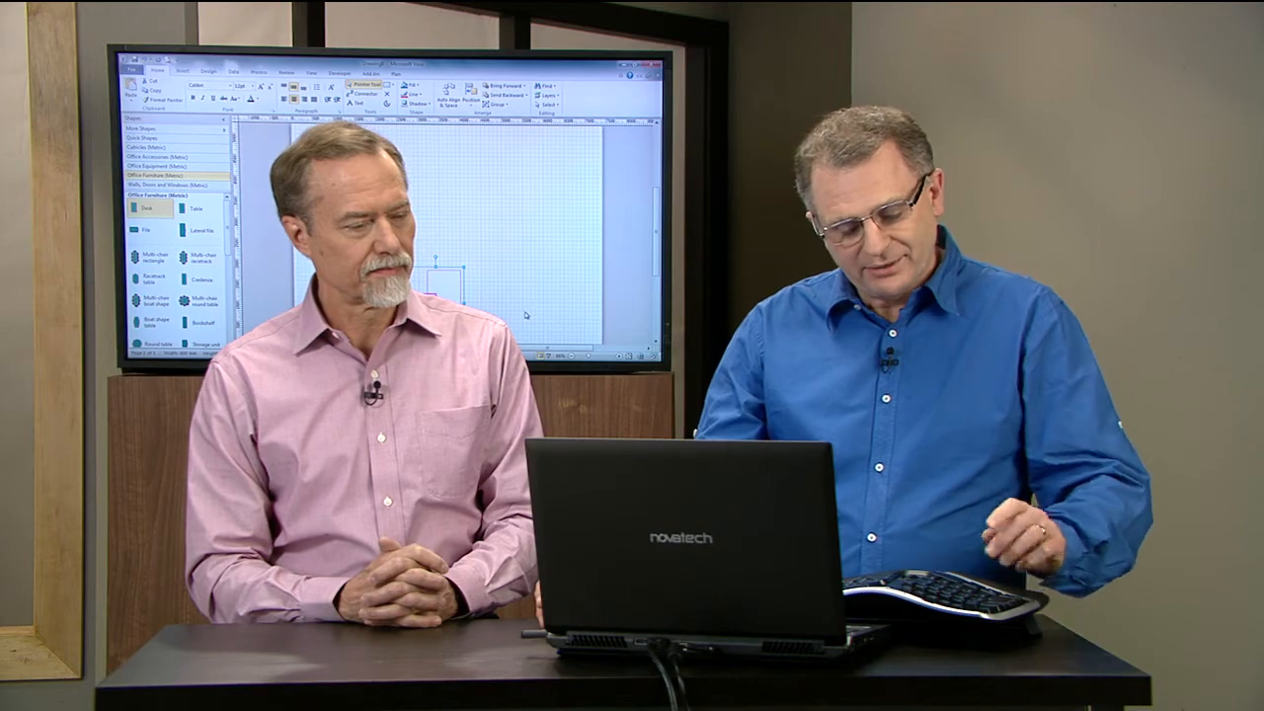
key(F4)
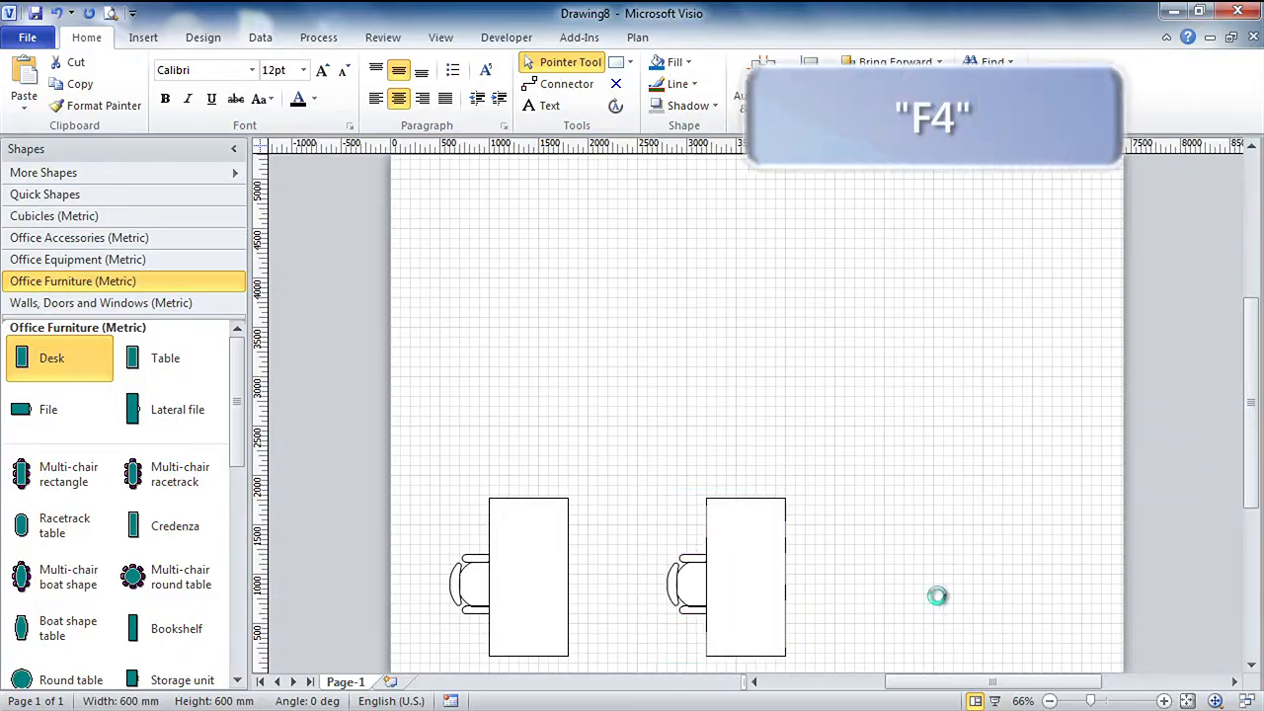
key(F4)
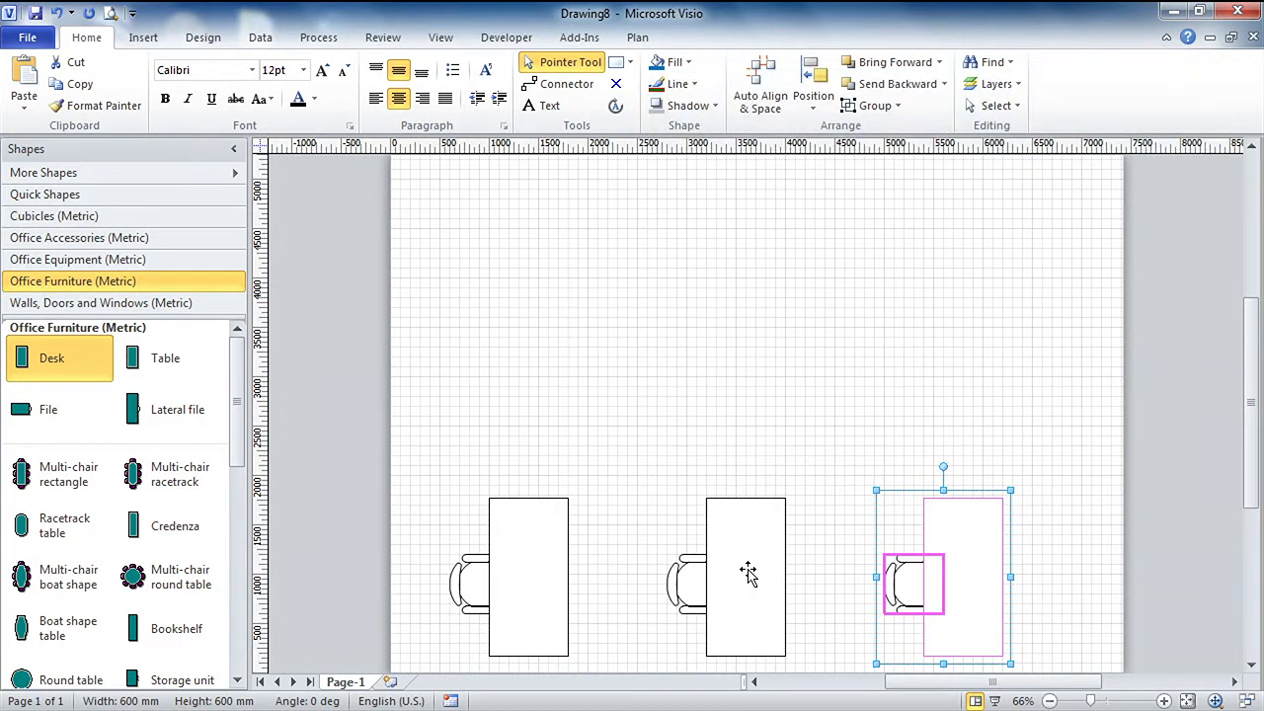
Step: Label the leftmost desk with its occupant's first name
click(543, 584)
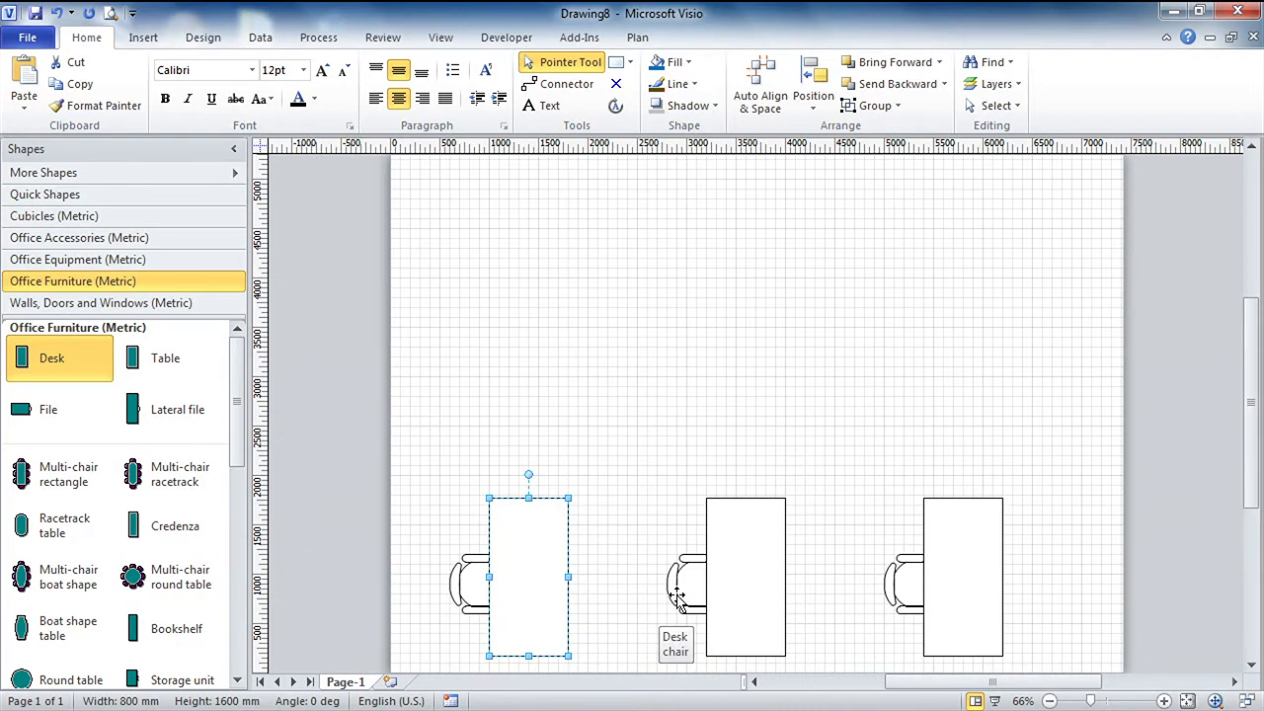
text(Scott)
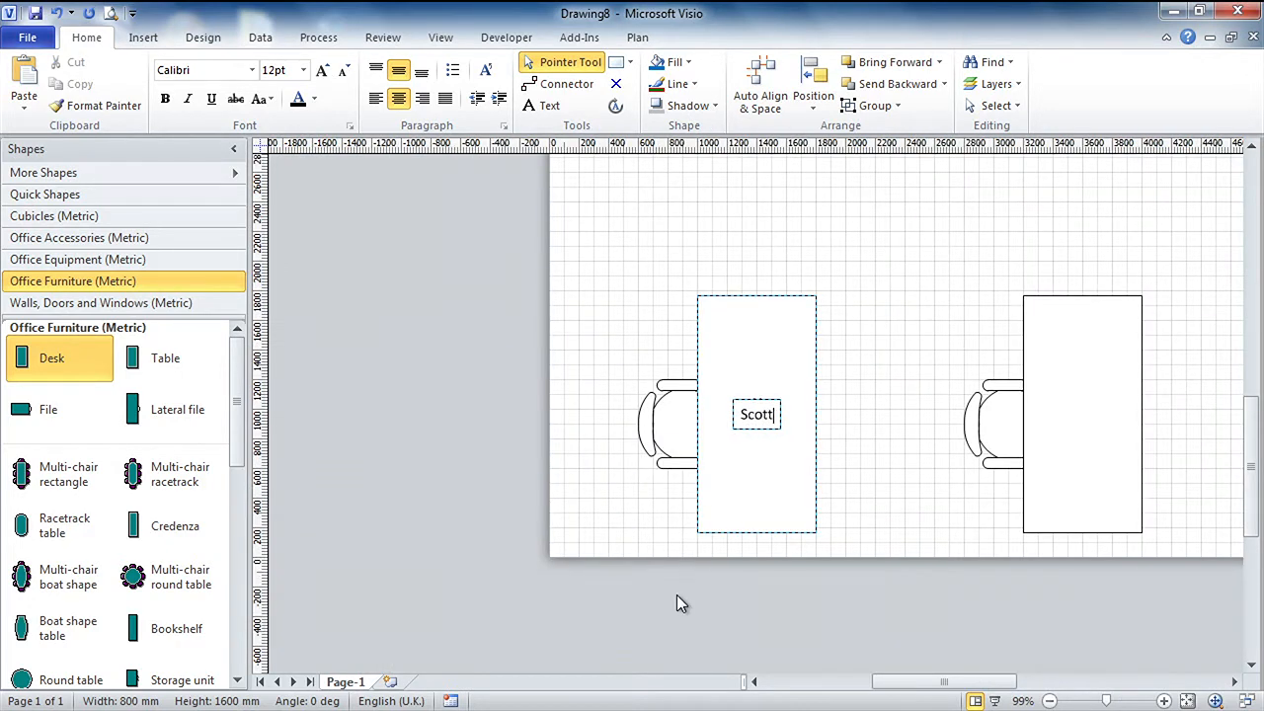
key(Escape)
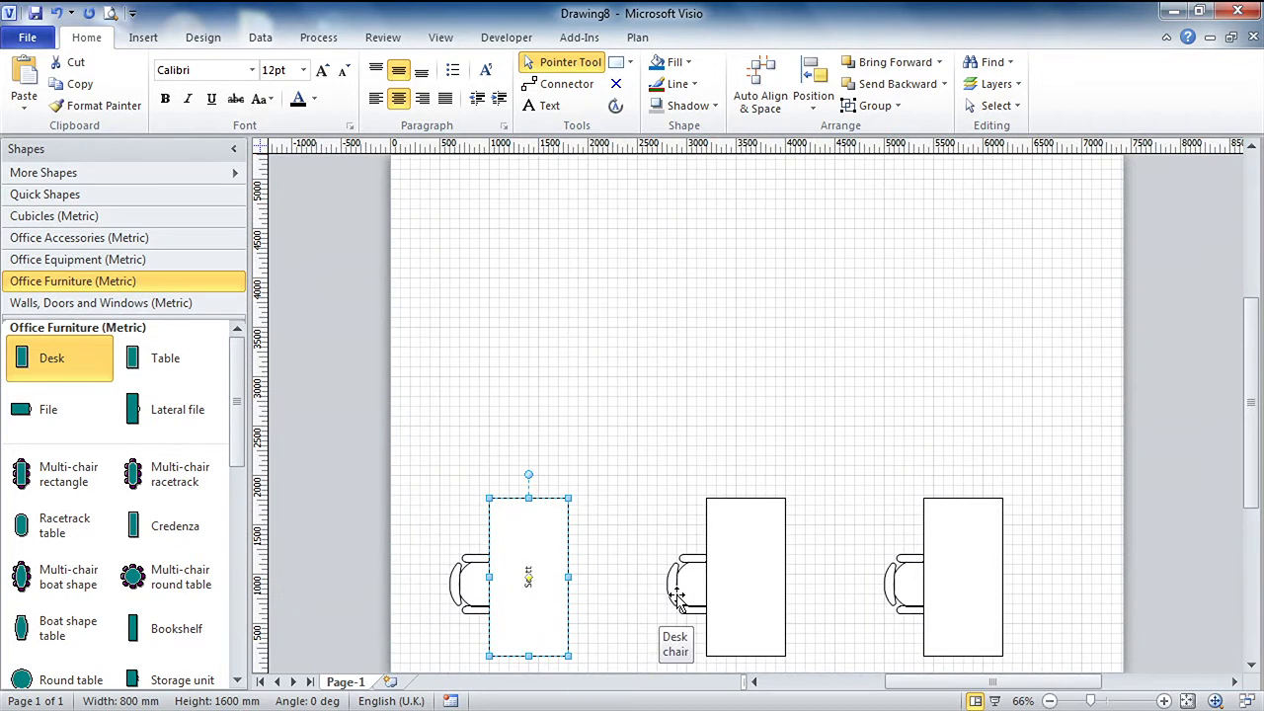
Step: Label the middle desk with its occupant's first name
click(676, 598)
key(Tab)
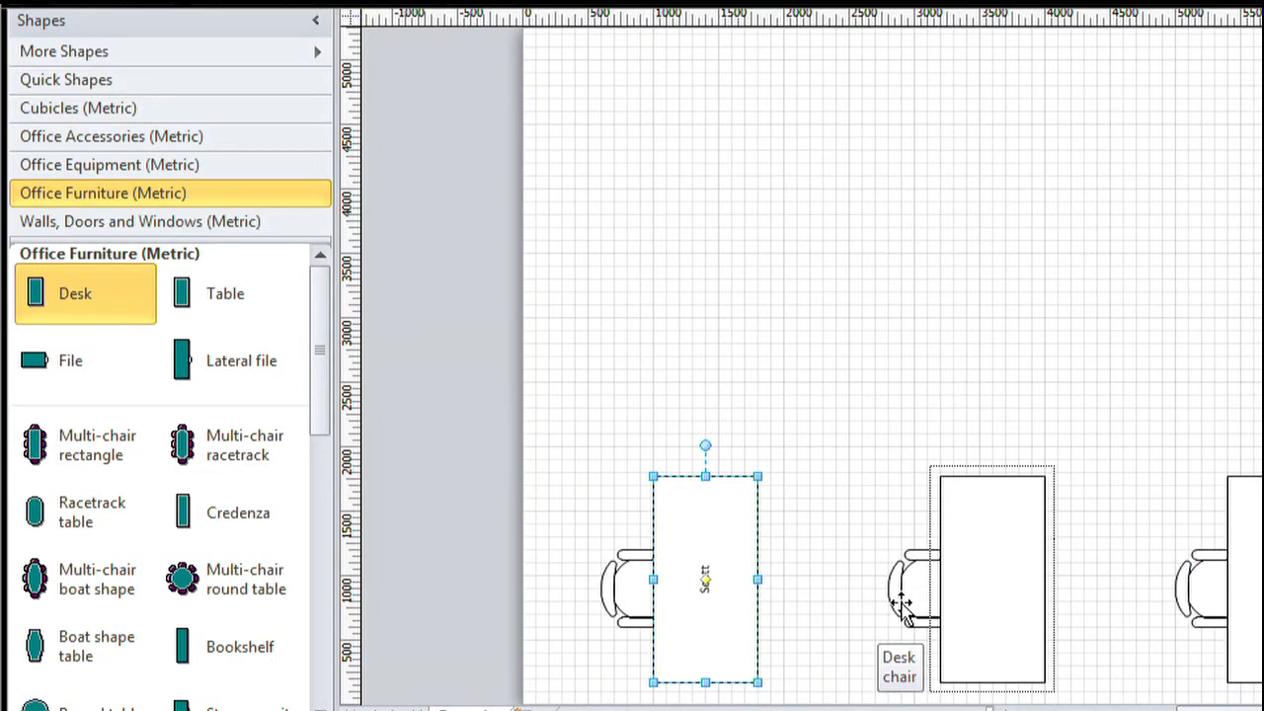
key(Return)
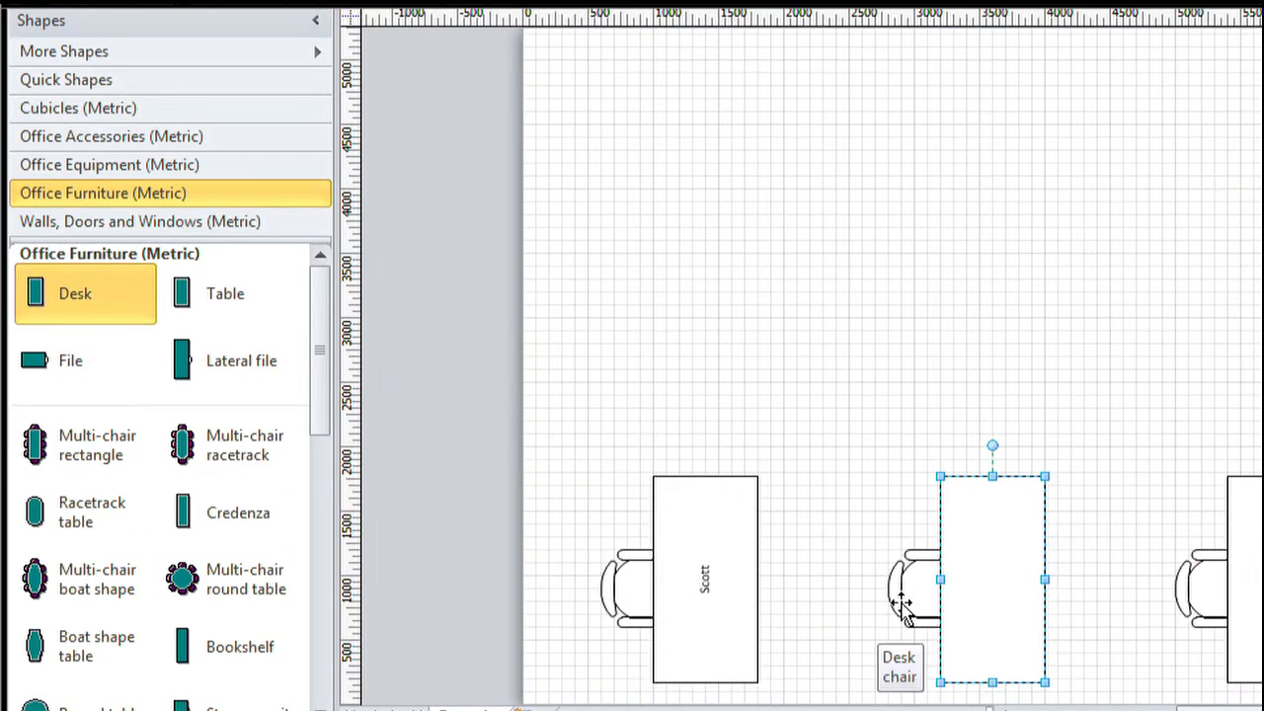
text(Chris)
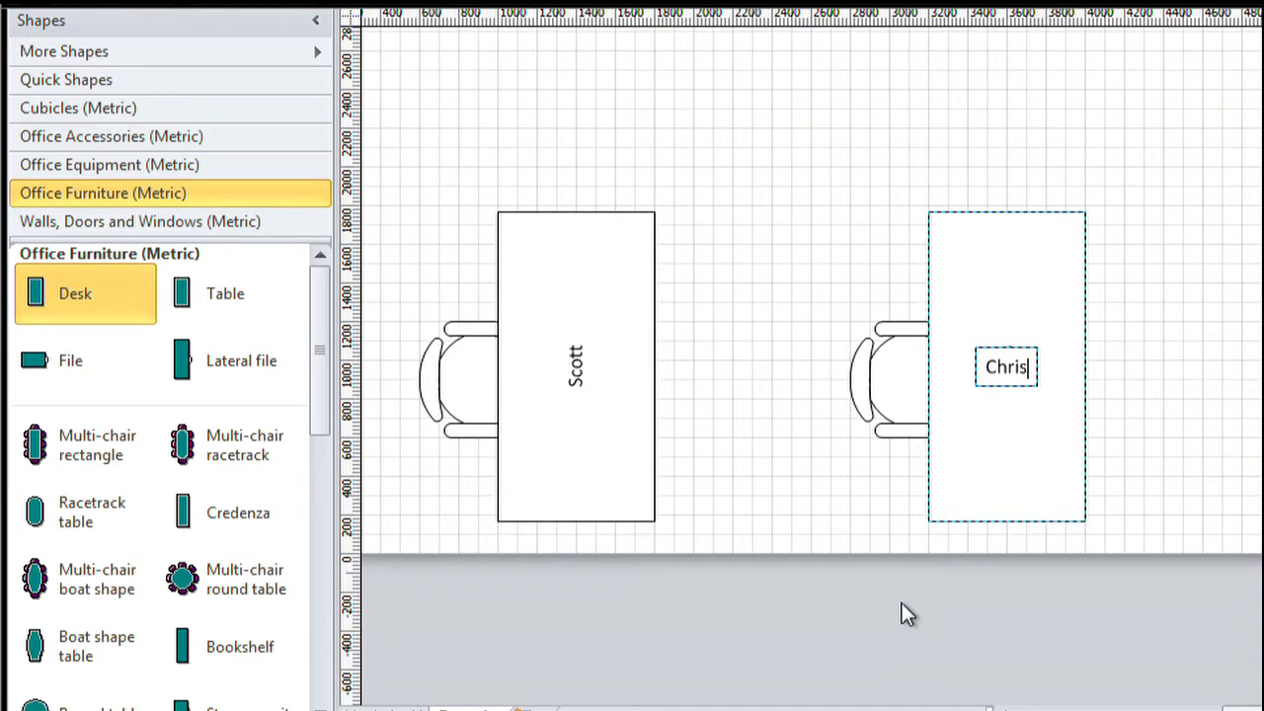
key(Escape)
Step: Label the rightmost desk with its occupant's first name
key(Tab)
key(Tab)
key(Return)
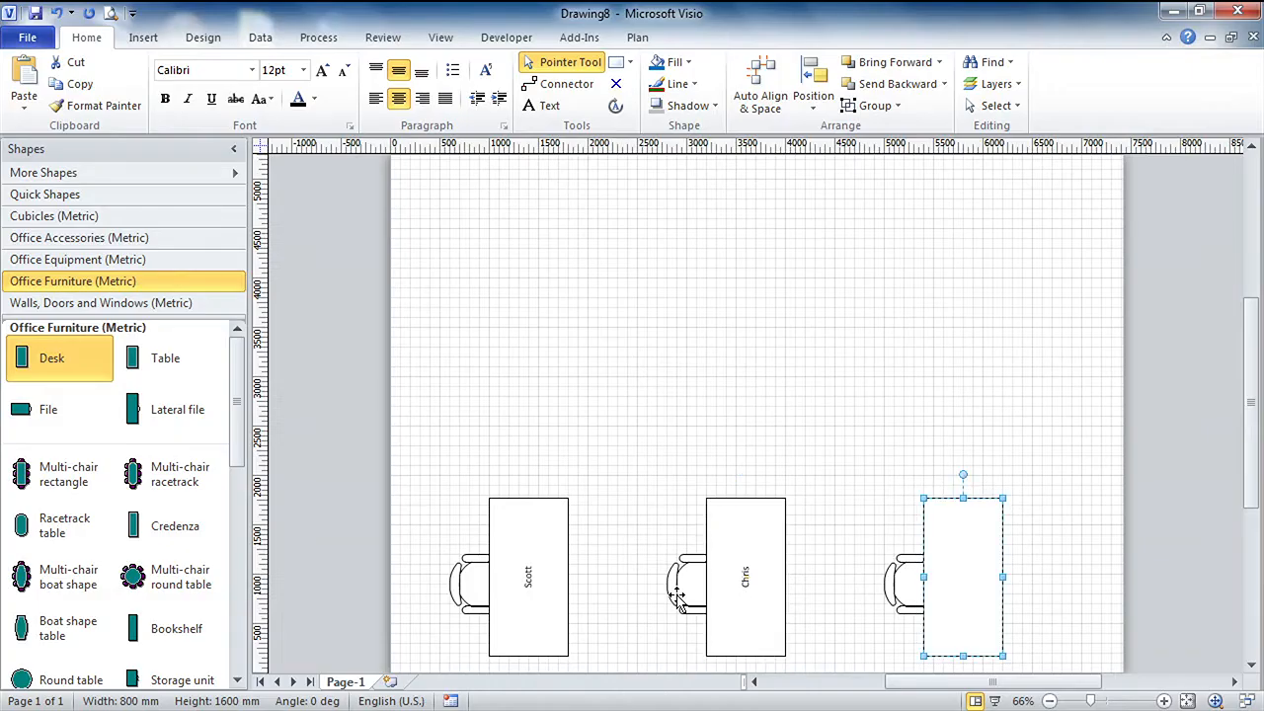
text(David)
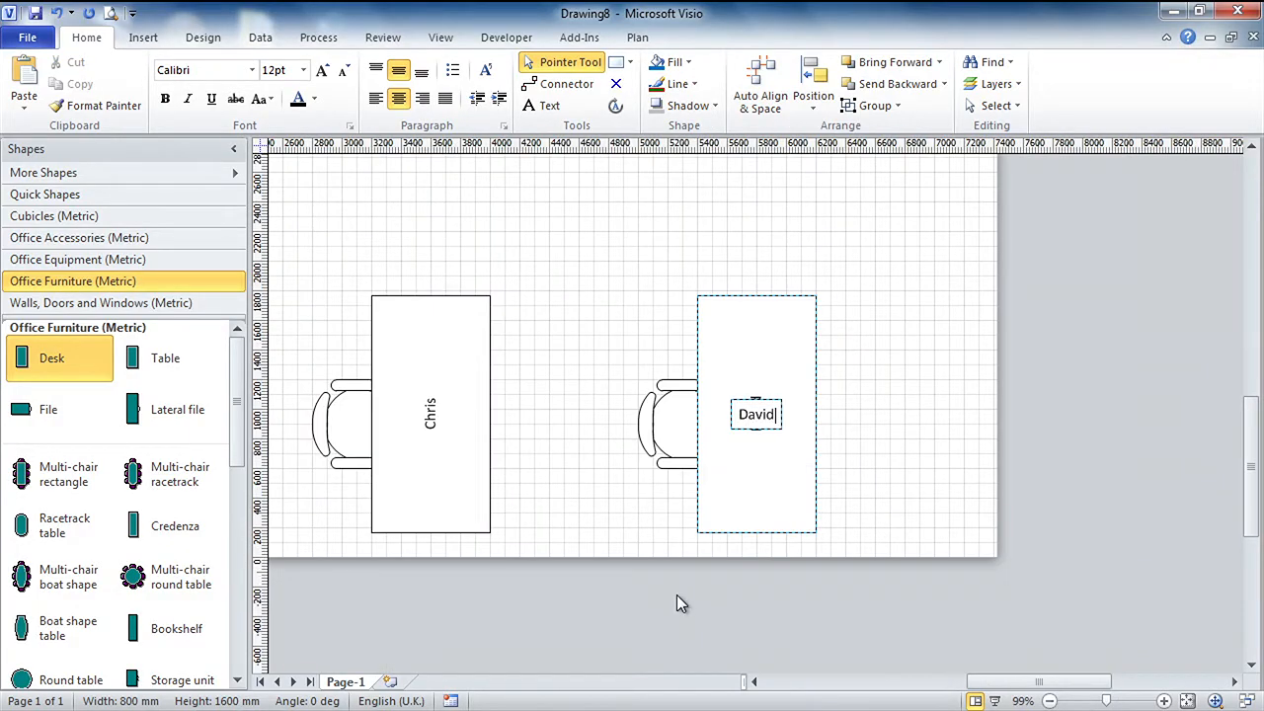
key(Escape)
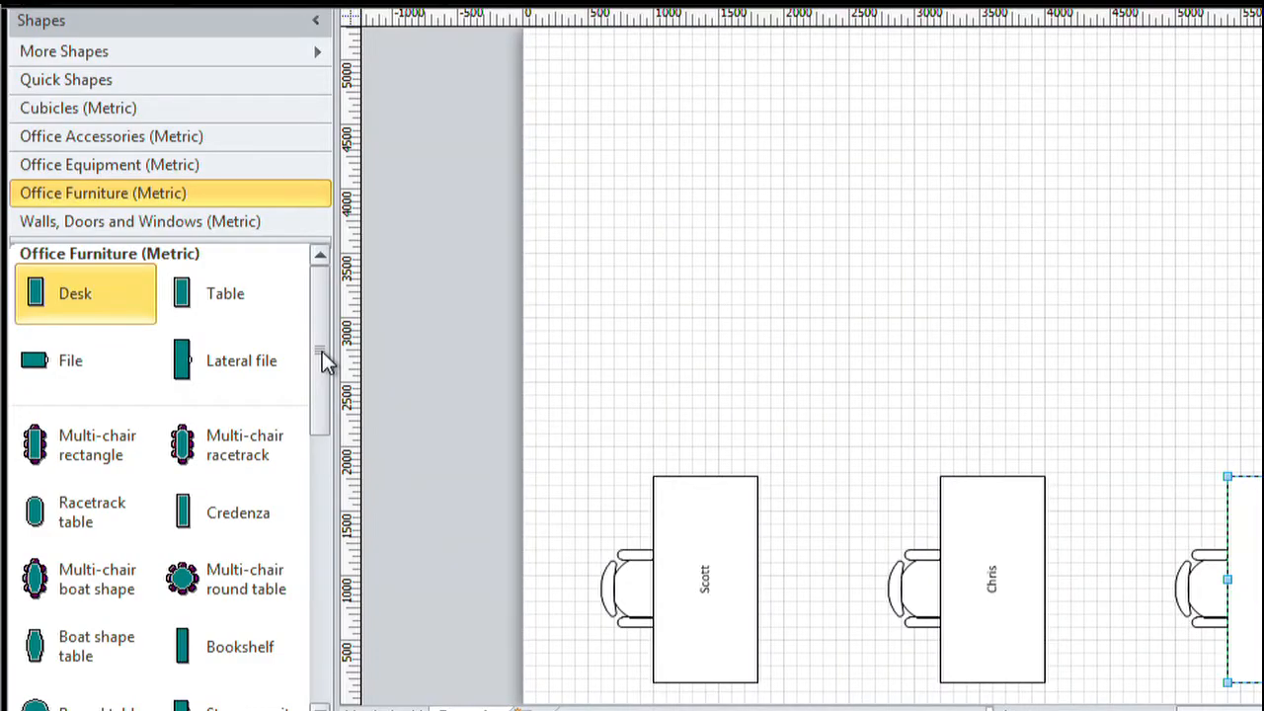
Step: Add a Work surface, rotate it to -90 degrees, and position it just above the leftmost desk, about 400 mm from the page's left edge
drag(326, 362, 338, 301)
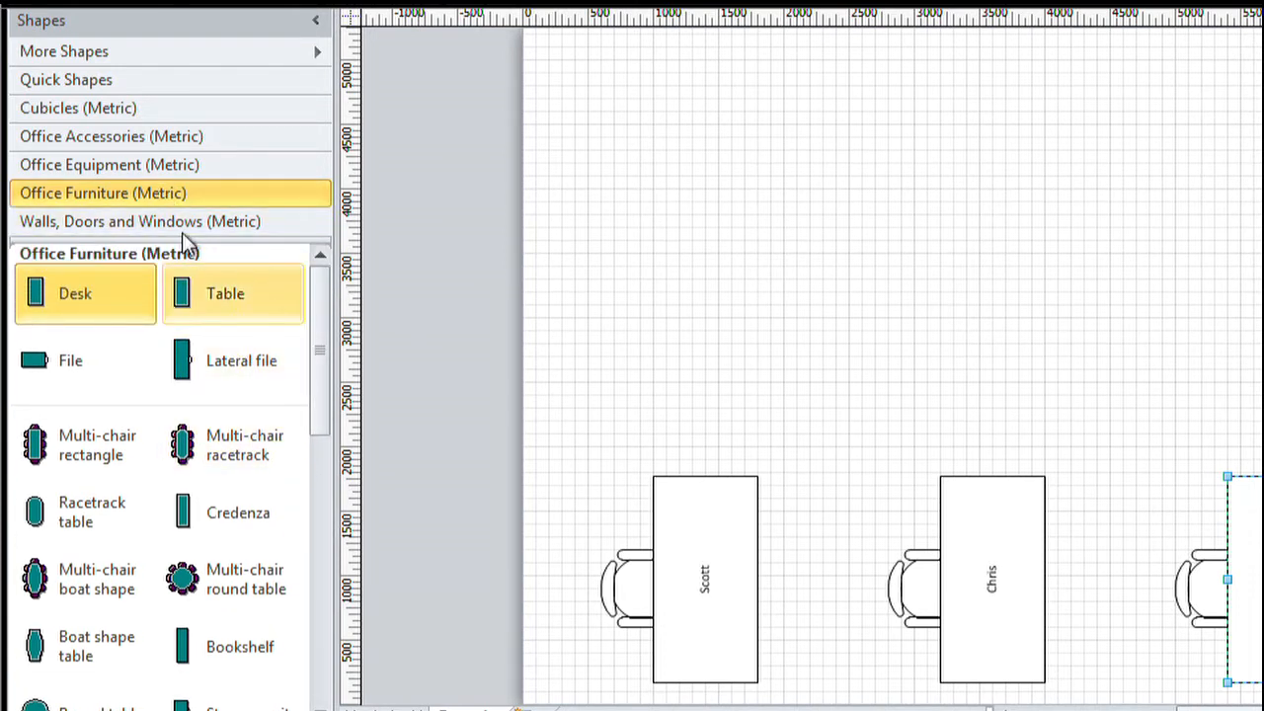
drag(324, 404, 318, 456)
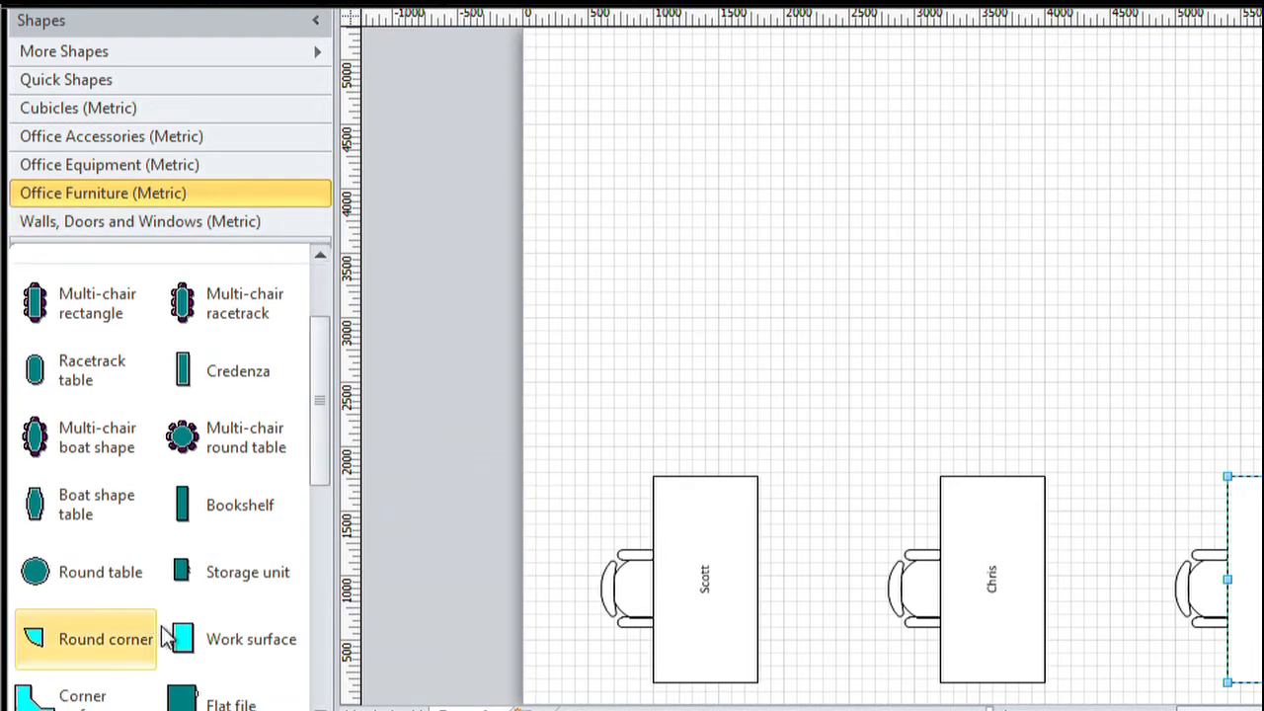
drag(176, 639, 599, 379)
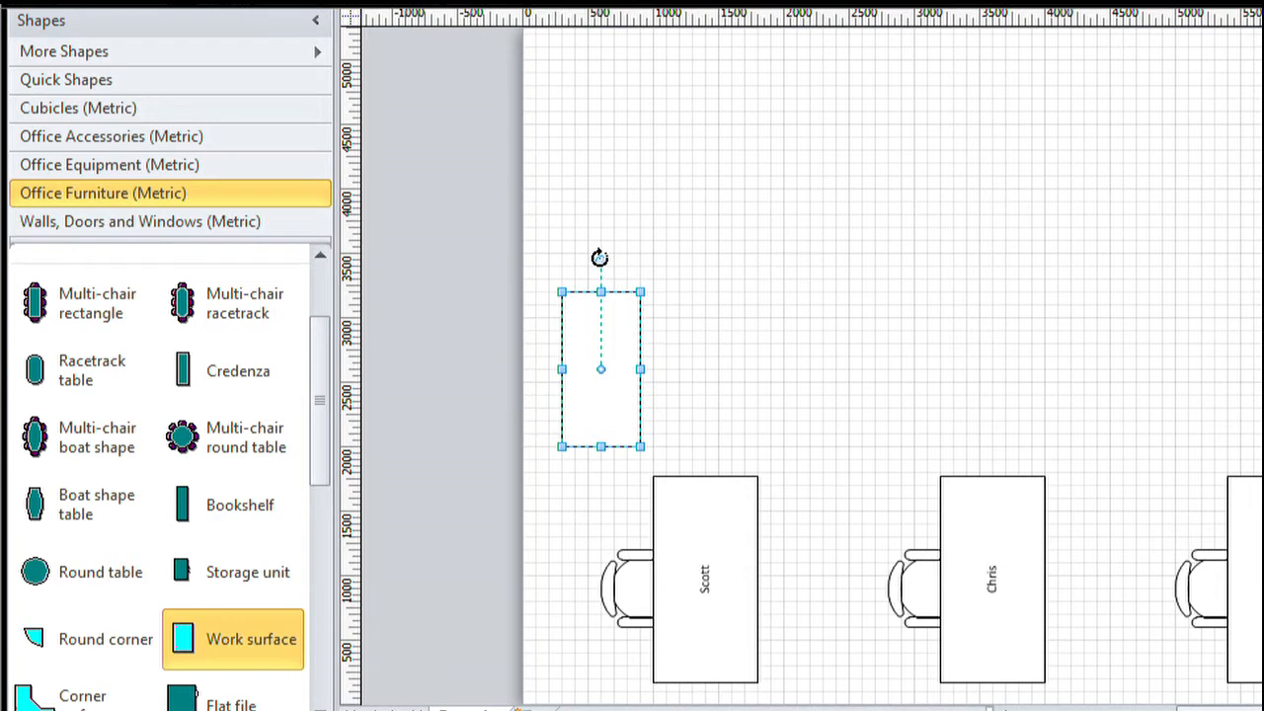
drag(612, 143, 598, 338)
drag(598, 337, 647, 410)
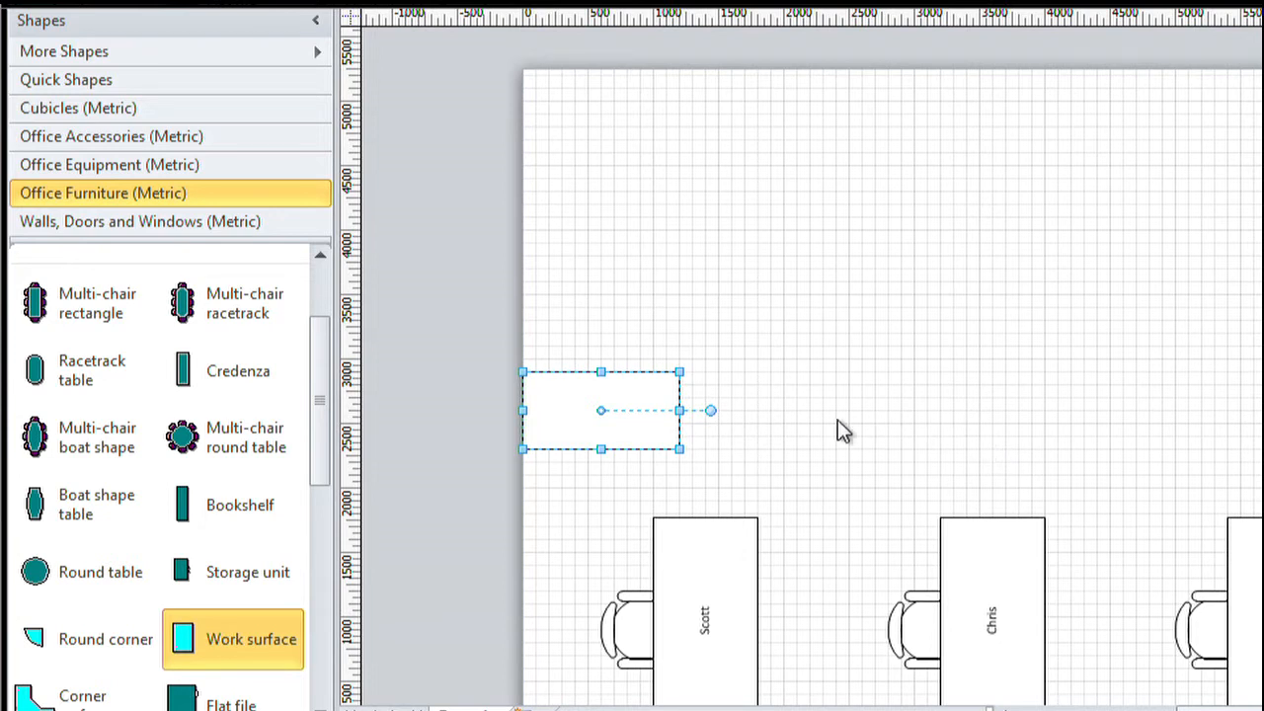
drag(561, 422, 613, 454)
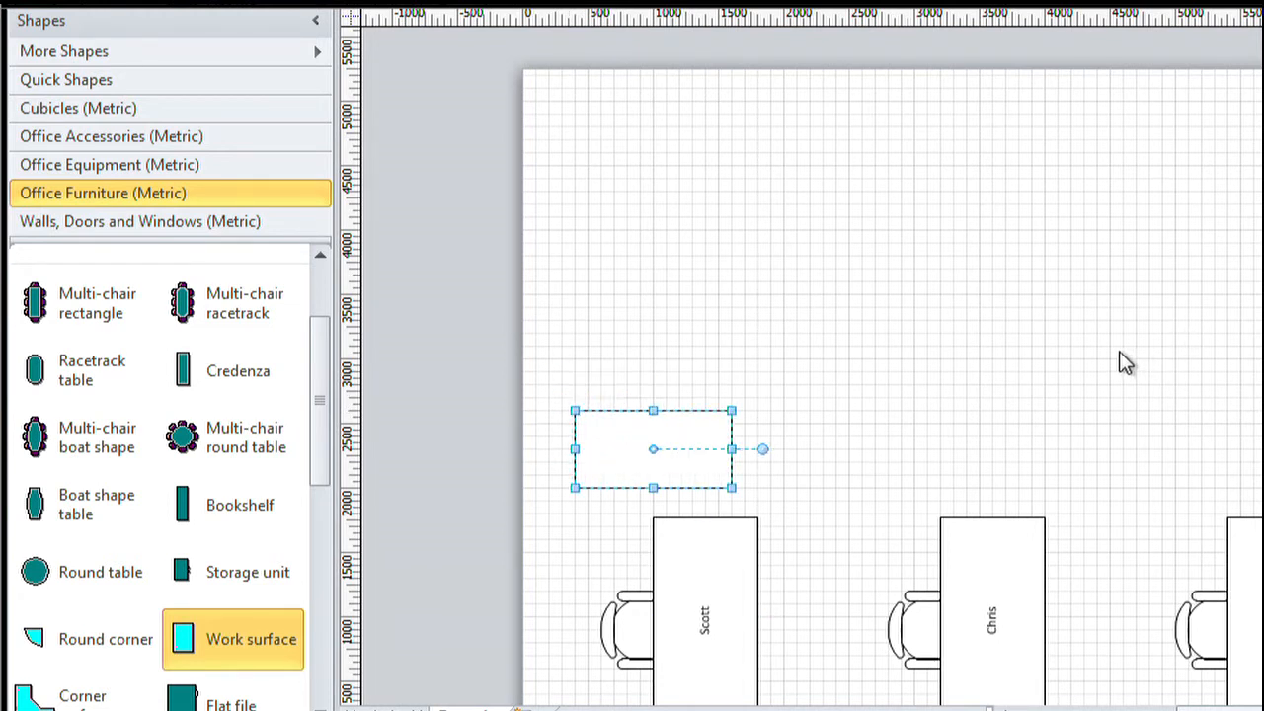
Step: Duplicate the work surface and glue the copy to the connection point on the original's right end
key(ctrl+d)
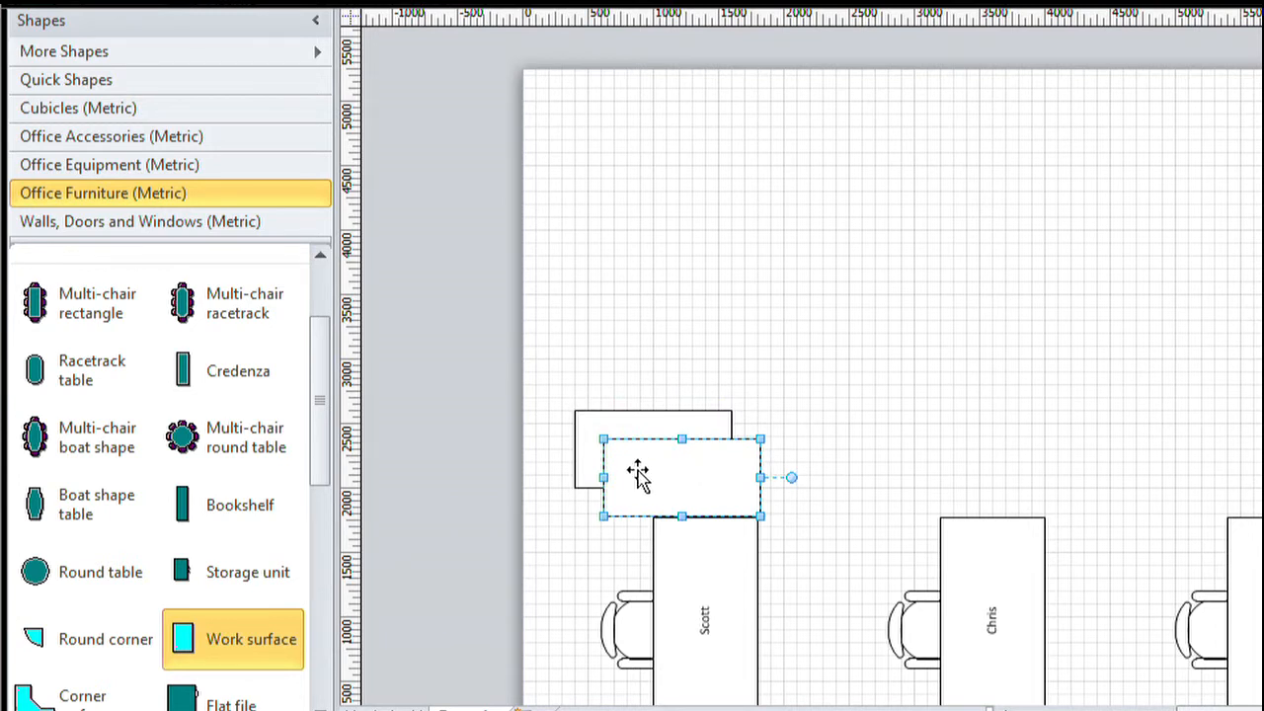
drag(637, 480, 768, 455)
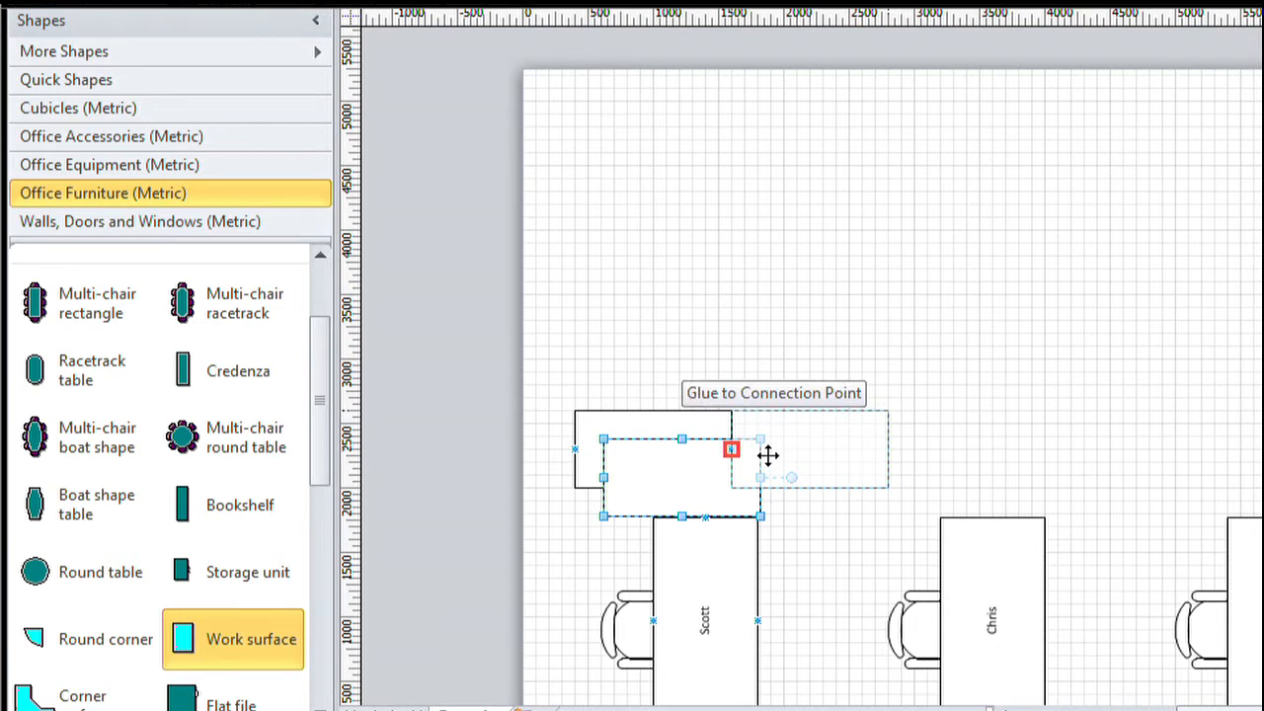
drag(768, 455, 770, 456)
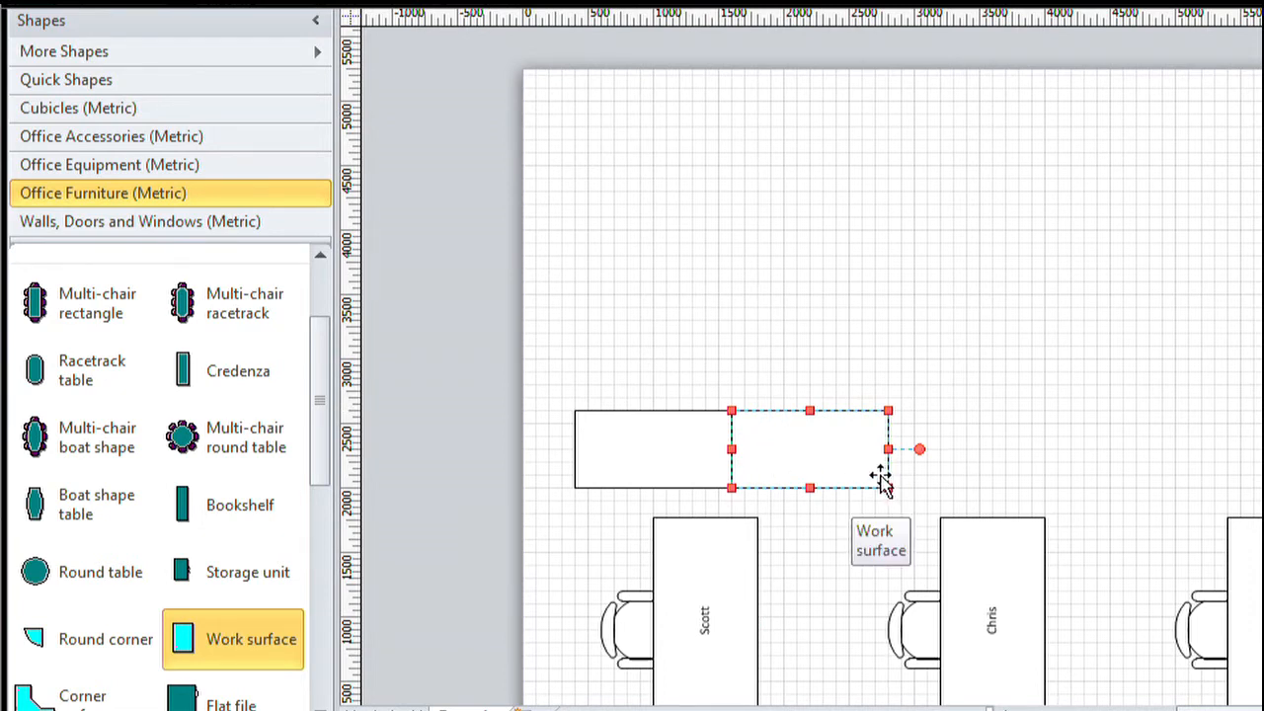
Step: Try moving and rotating the two glued work surfaces by the left one, and undo both changes
click(632, 451)
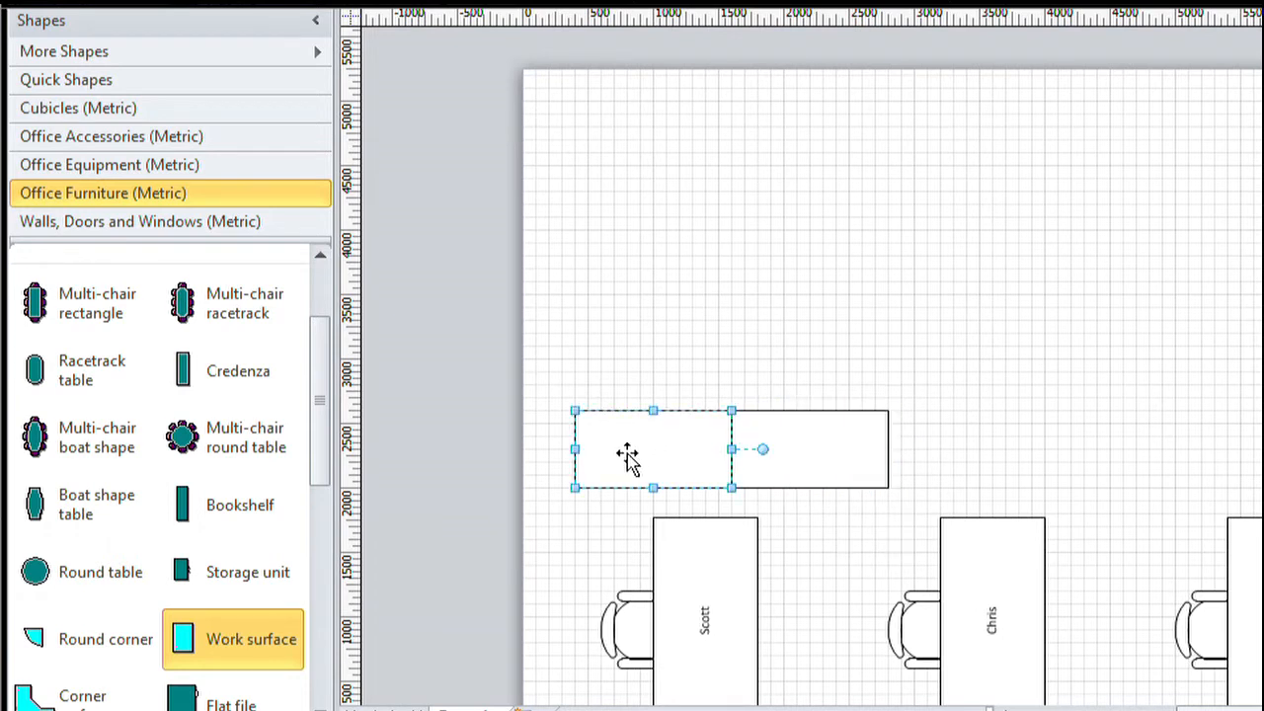
drag(616, 460, 696, 318)
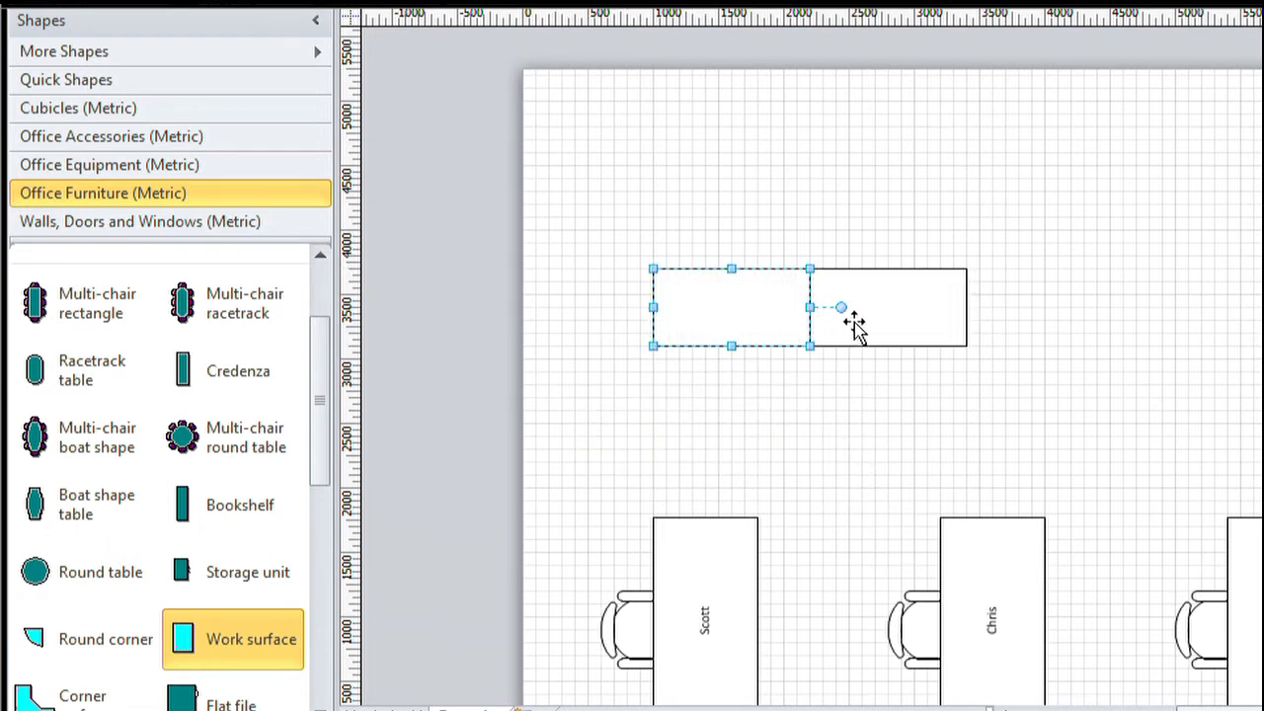
drag(843, 308, 791, 254)
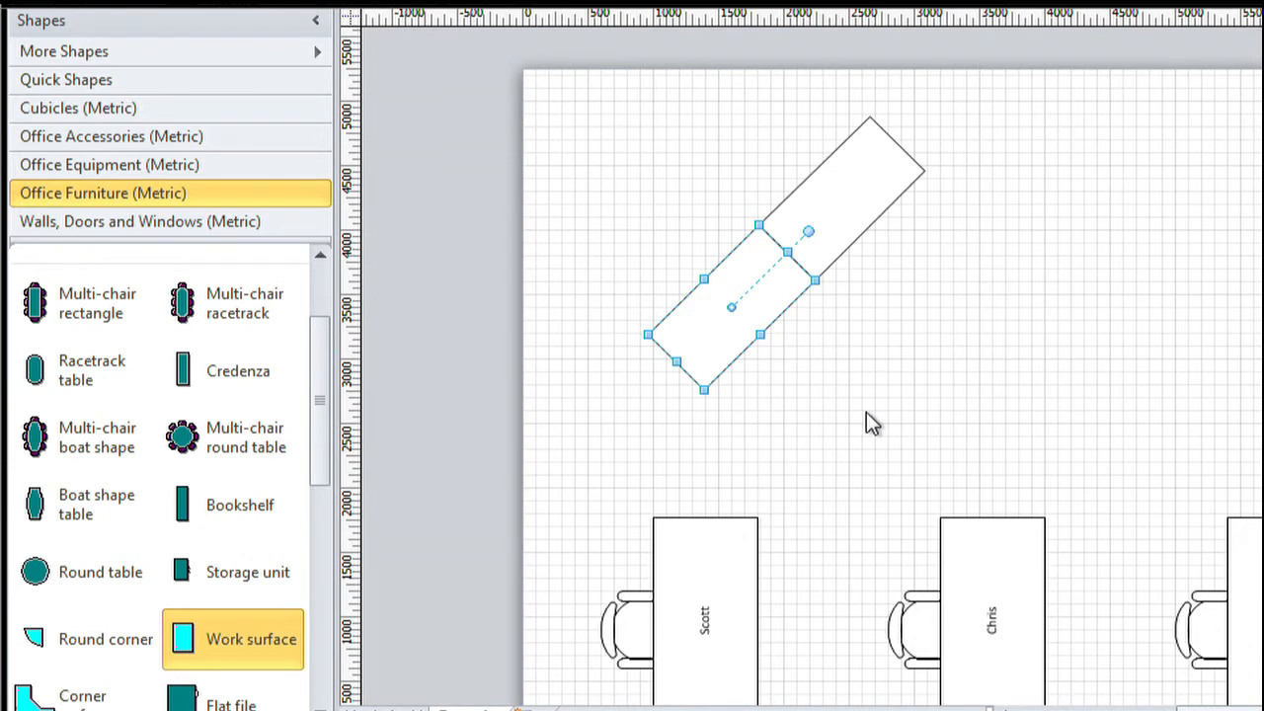
key(ctrl+z)
key(ctrl+z)
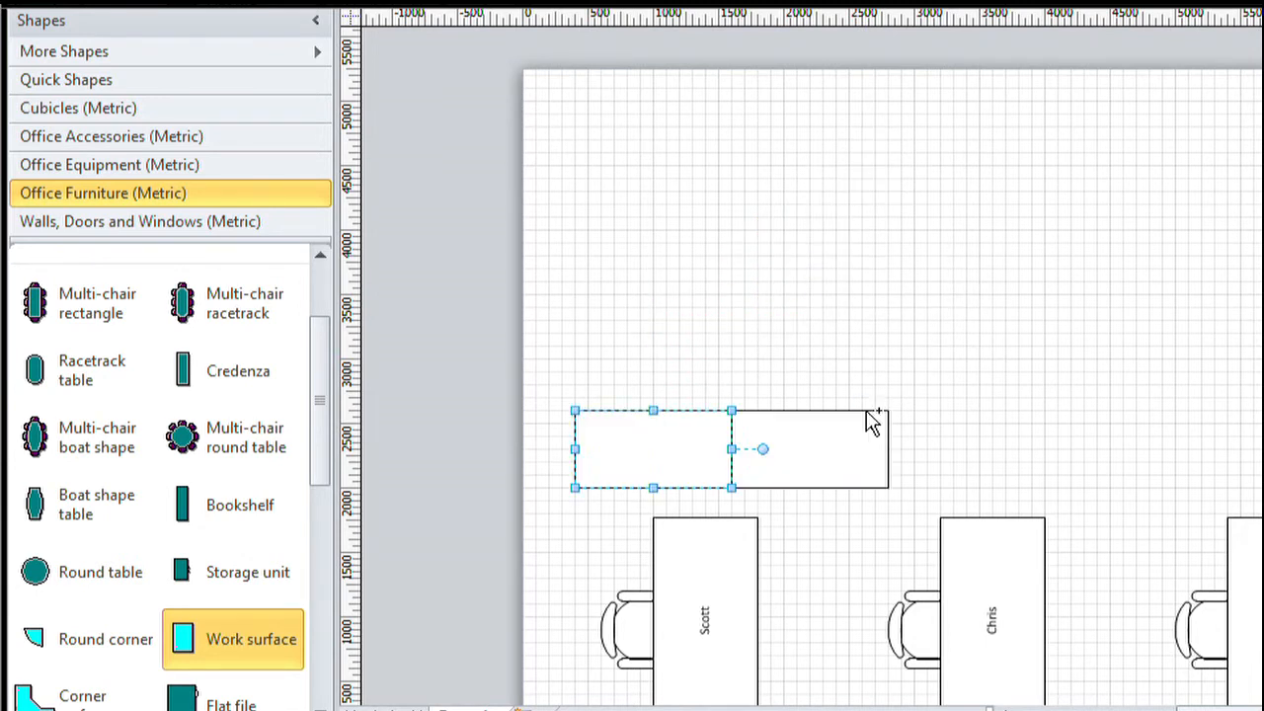
Step: Duplicate the right work surface and glue the copies end to end, extending the row to five work surfaces
click(829, 468)
key(ctrl+d)
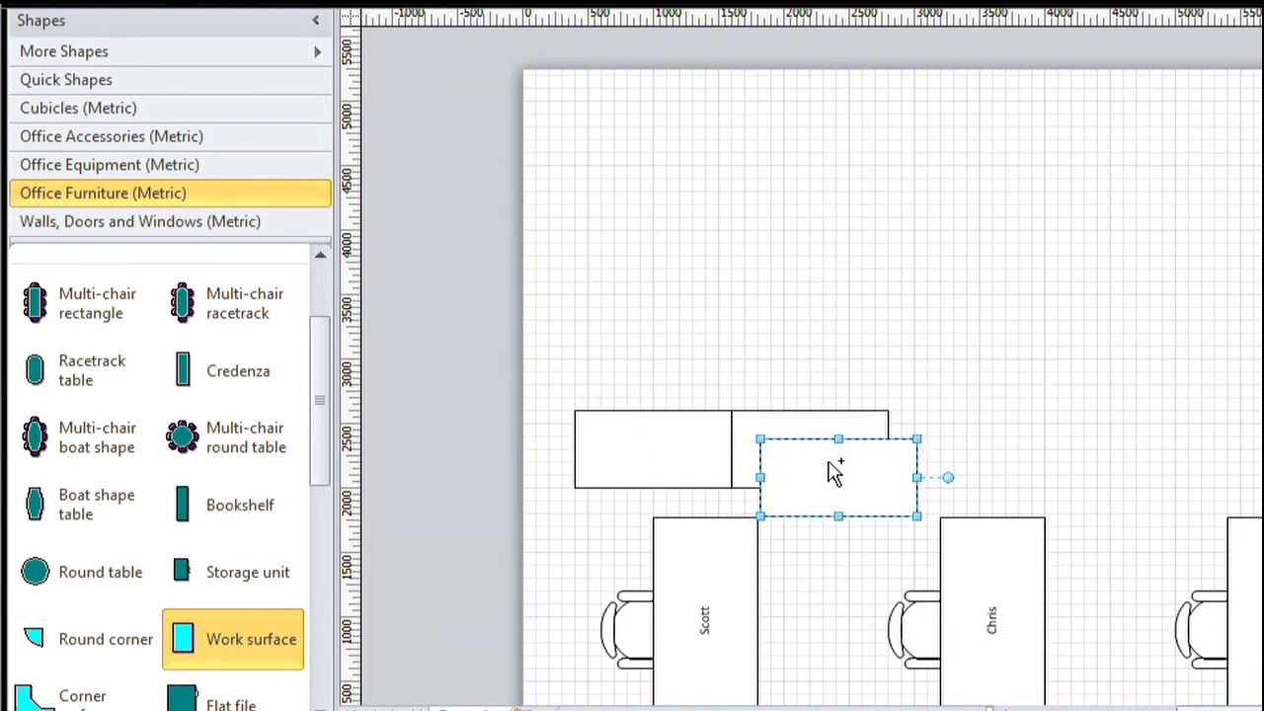
mouse_move(810, 475)
mouse_down()
mouse_move(937, 453)
mouse_move(1240, 477)
mouse_up()
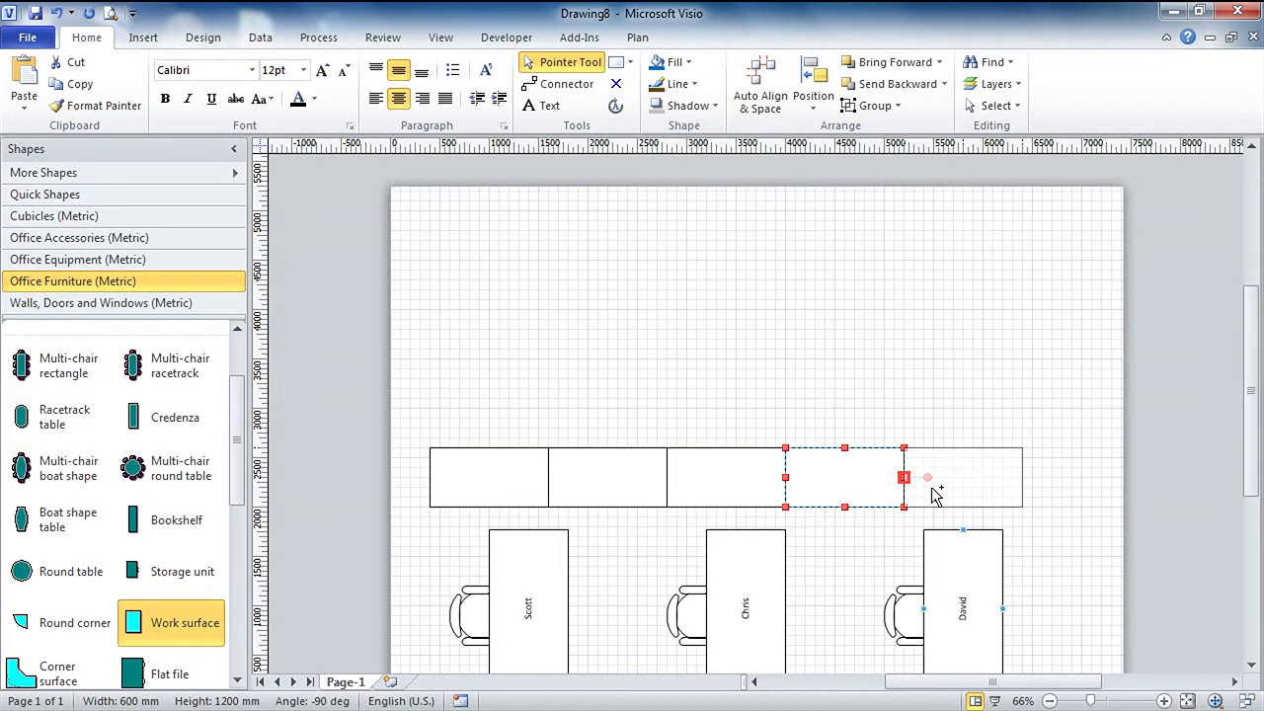
drag(936, 494, 934, 494)
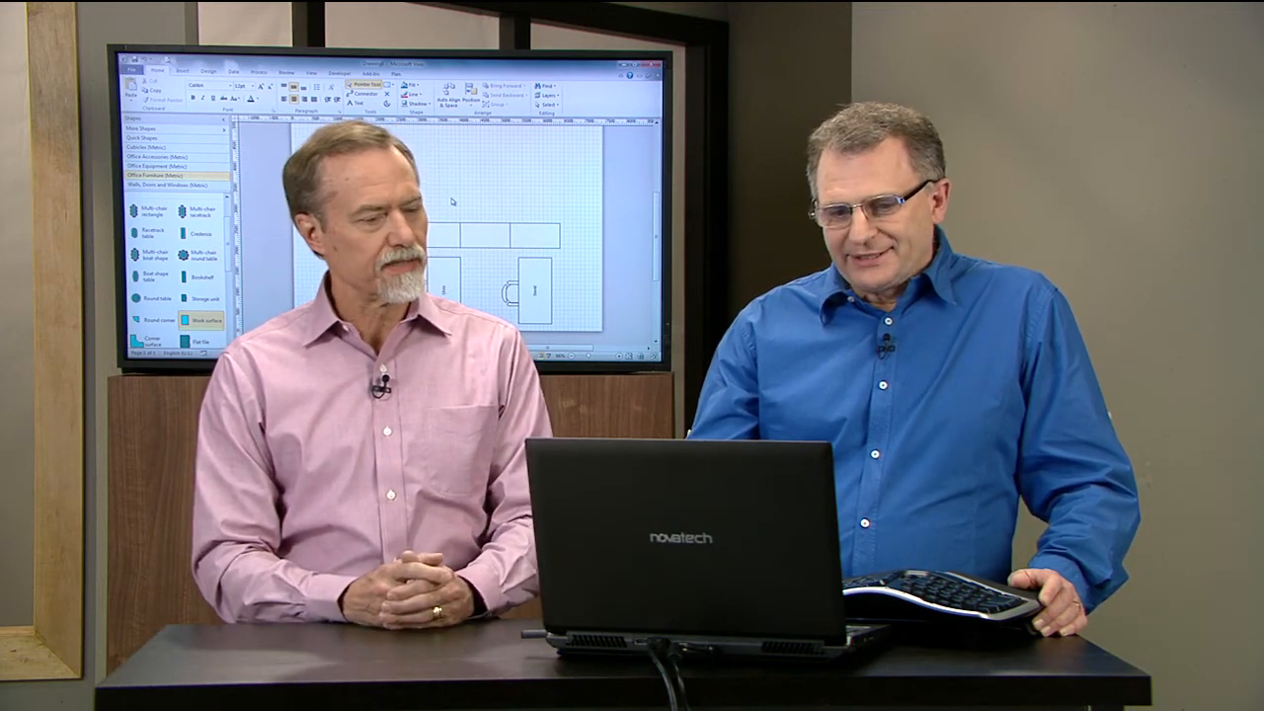
Step: Add a PC from the Office Equipment stencil to the leftmost desk, rotate it to -165 degrees, and copy it onto the other two desks
click(180, 166)
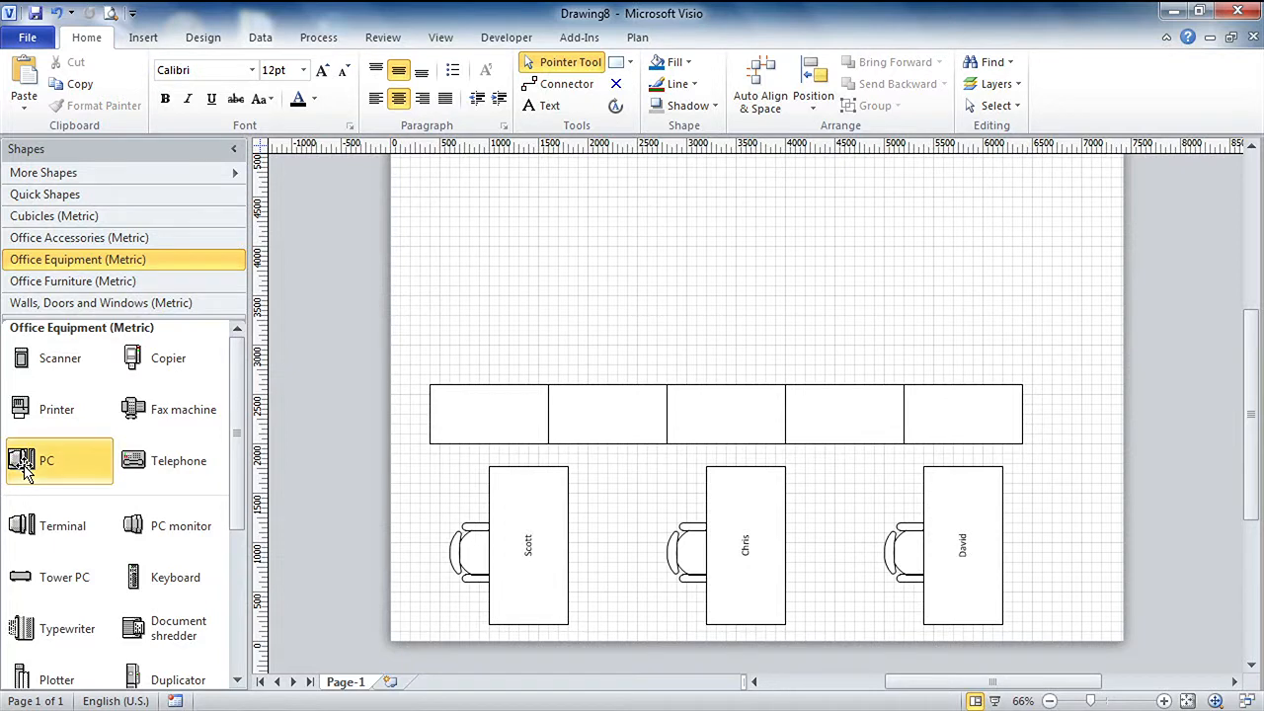
drag(23, 464, 523, 491)
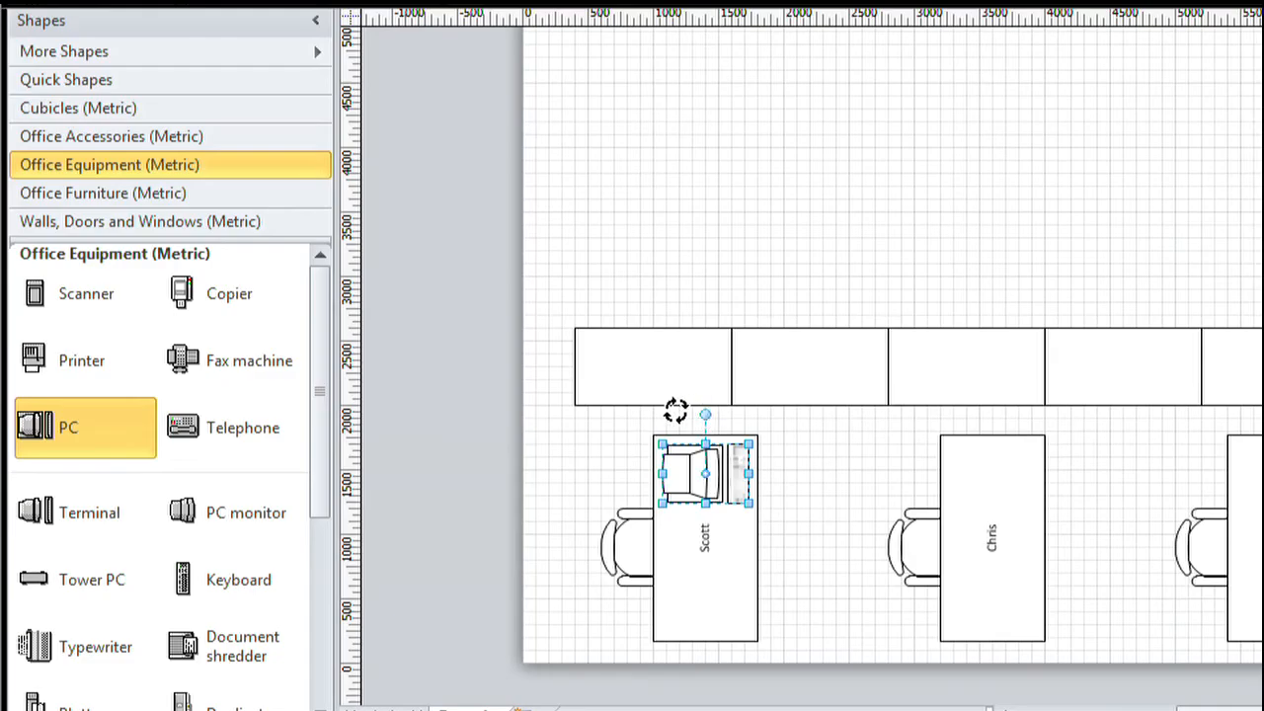
drag(675, 410, 715, 515)
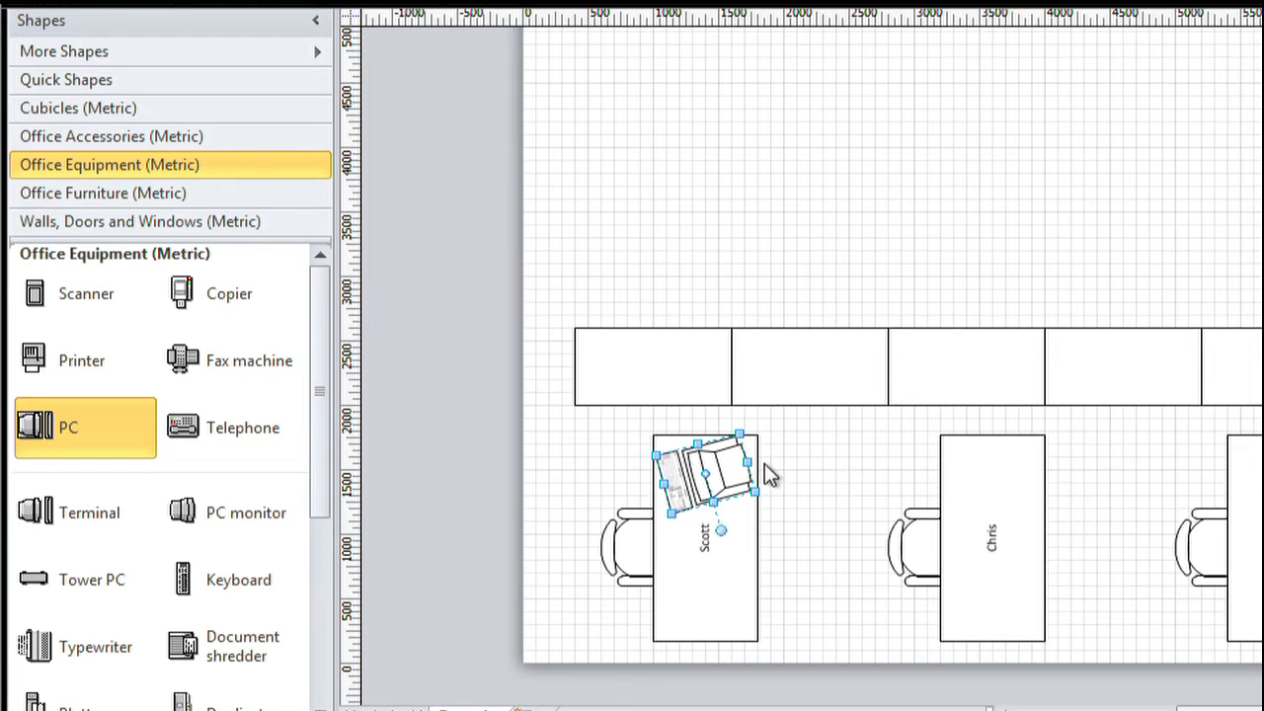
drag(728, 498, 1016, 496)
key(ctrl+d)
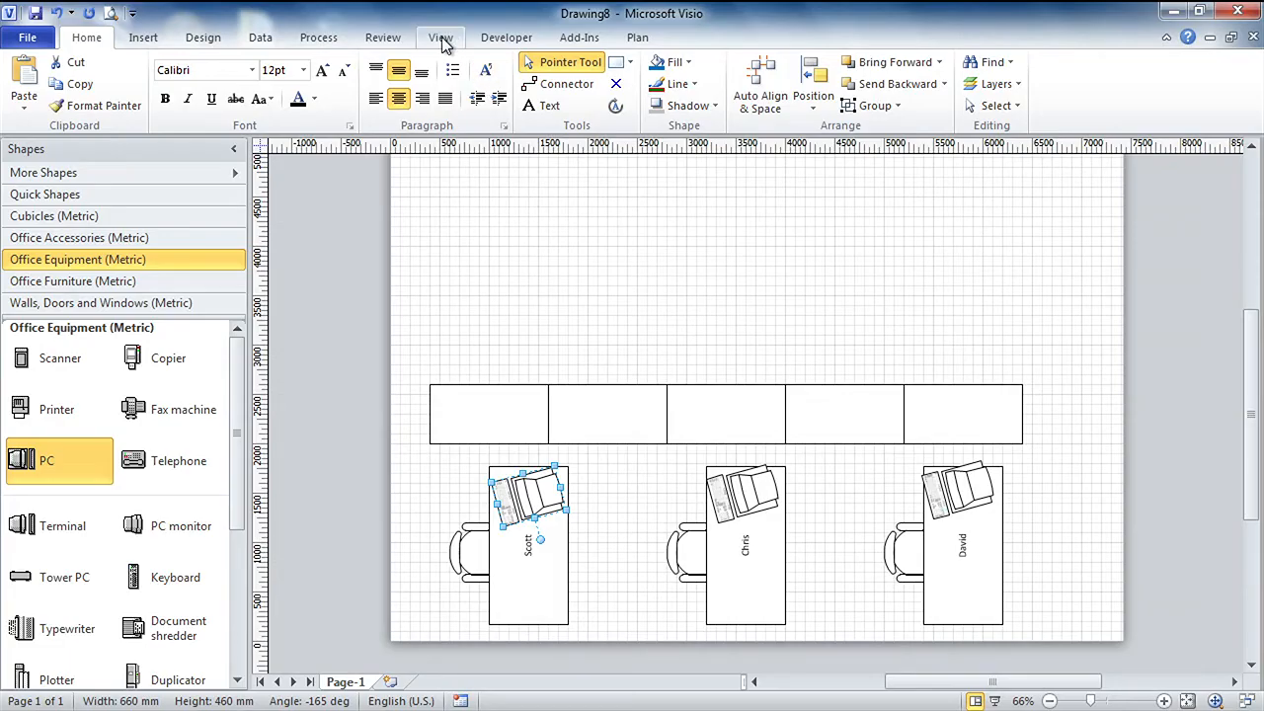
Step: Turn on AutoConnect and move Telephone ahead of Fax machine so it becomes one of the Office Equipment stencil's first four shapes
click(442, 39)
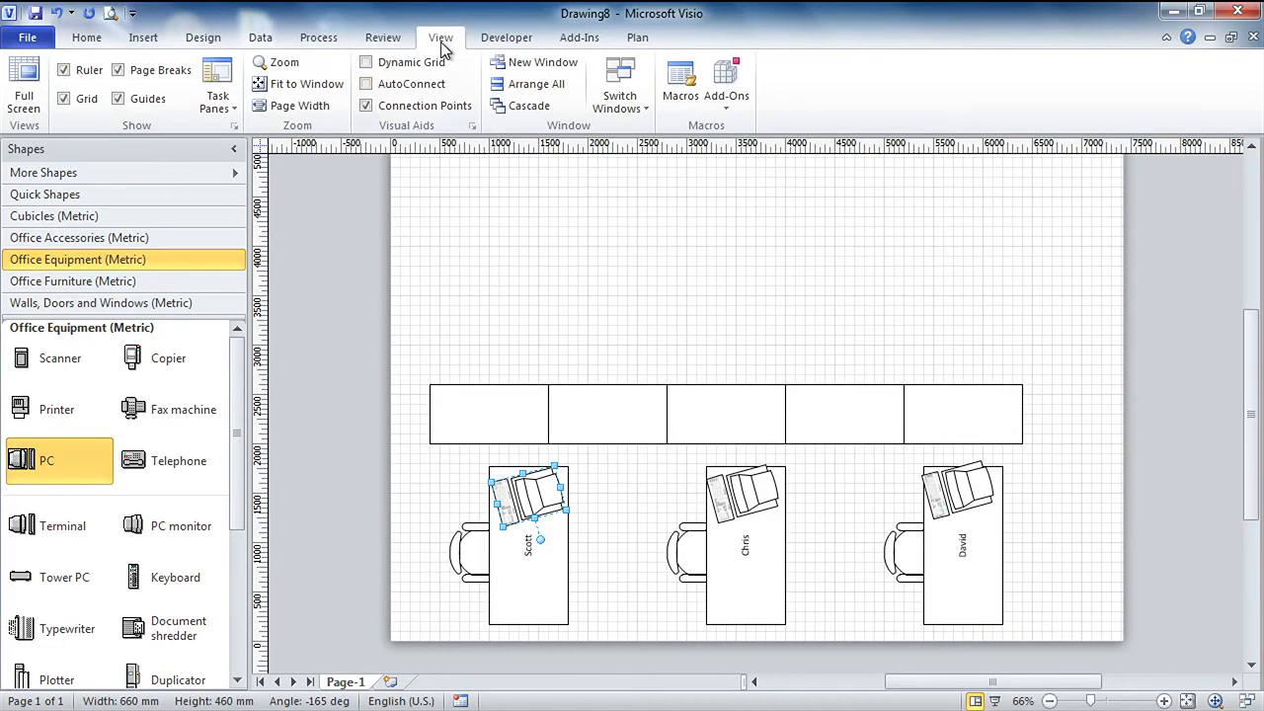
click(400, 87)
click(564, 508)
click(533, 503)
mouse_move(518, 461)
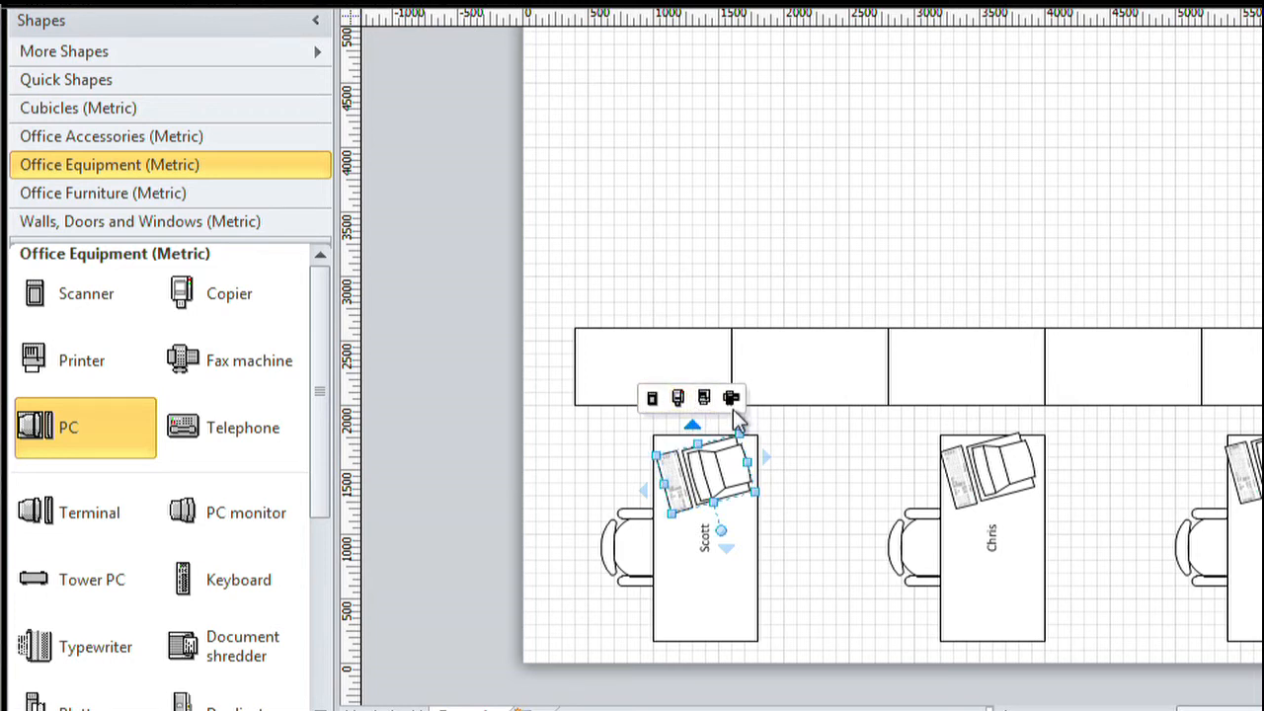
click(730, 398)
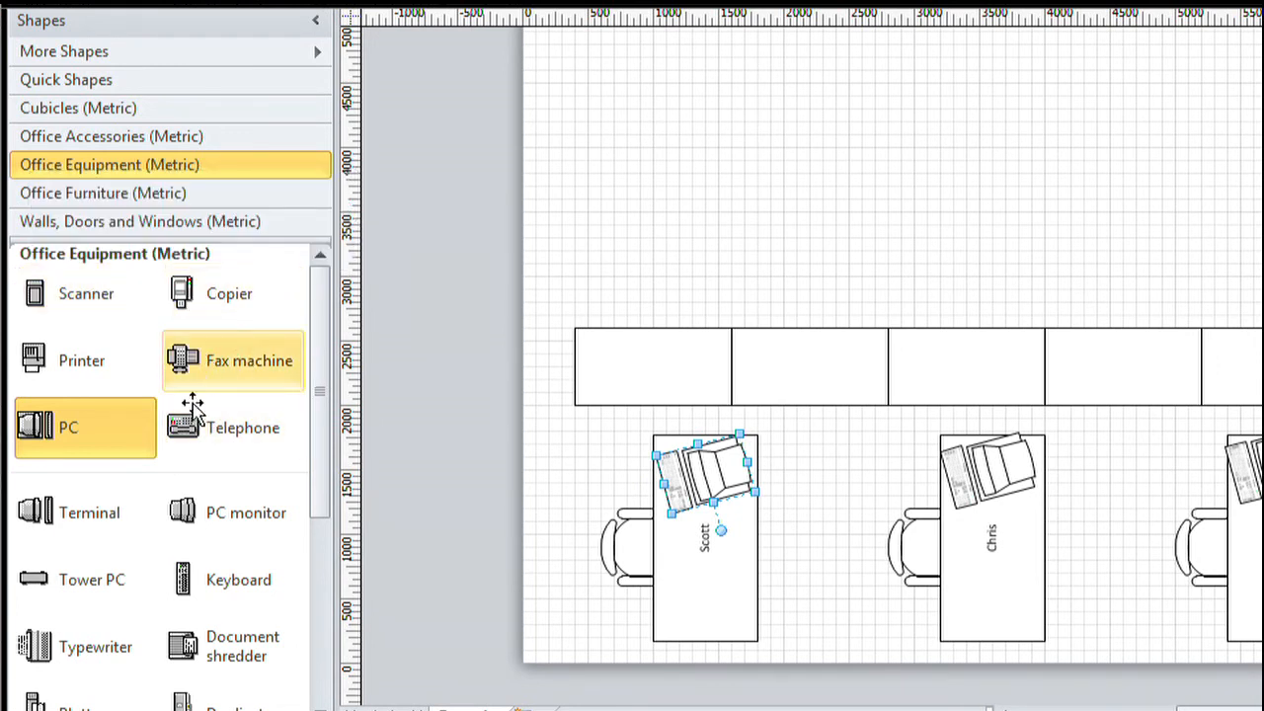
drag(194, 440, 197, 329)
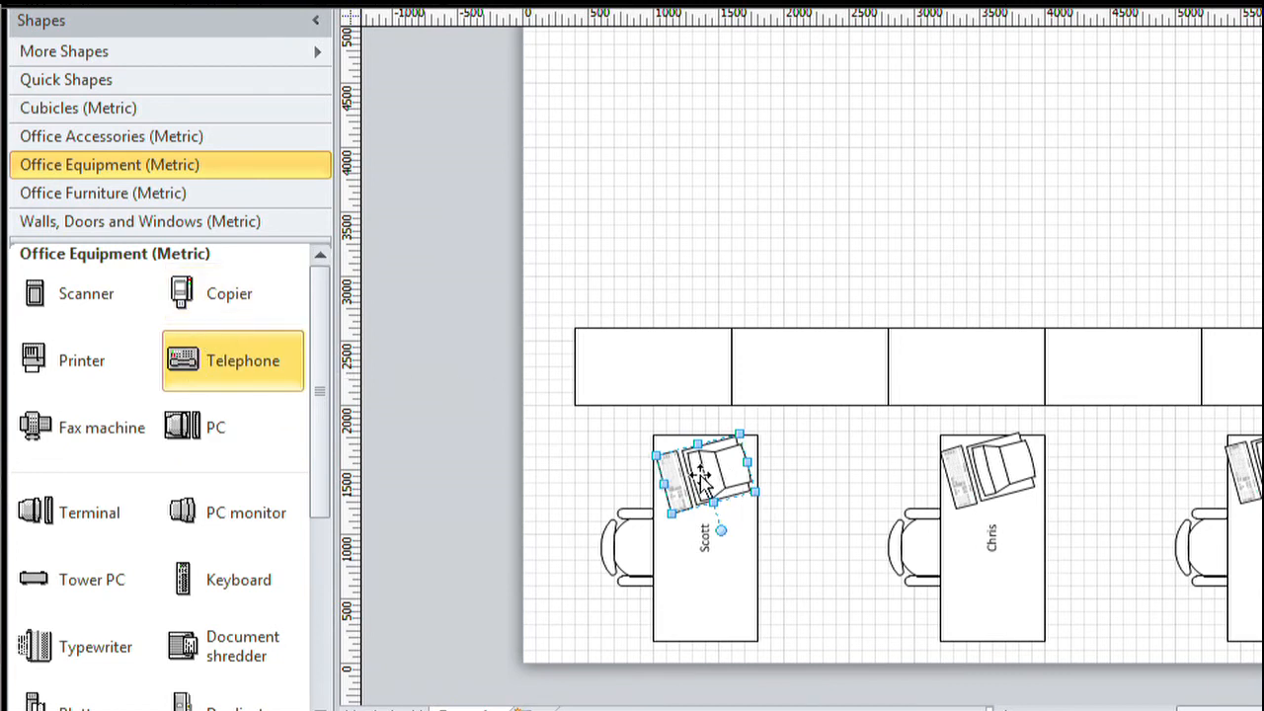
Step: Use AutoConnect to add a connected scanner above the left PC, a copier above the middle PC and a printer above the right PC
mouse_move(690, 416)
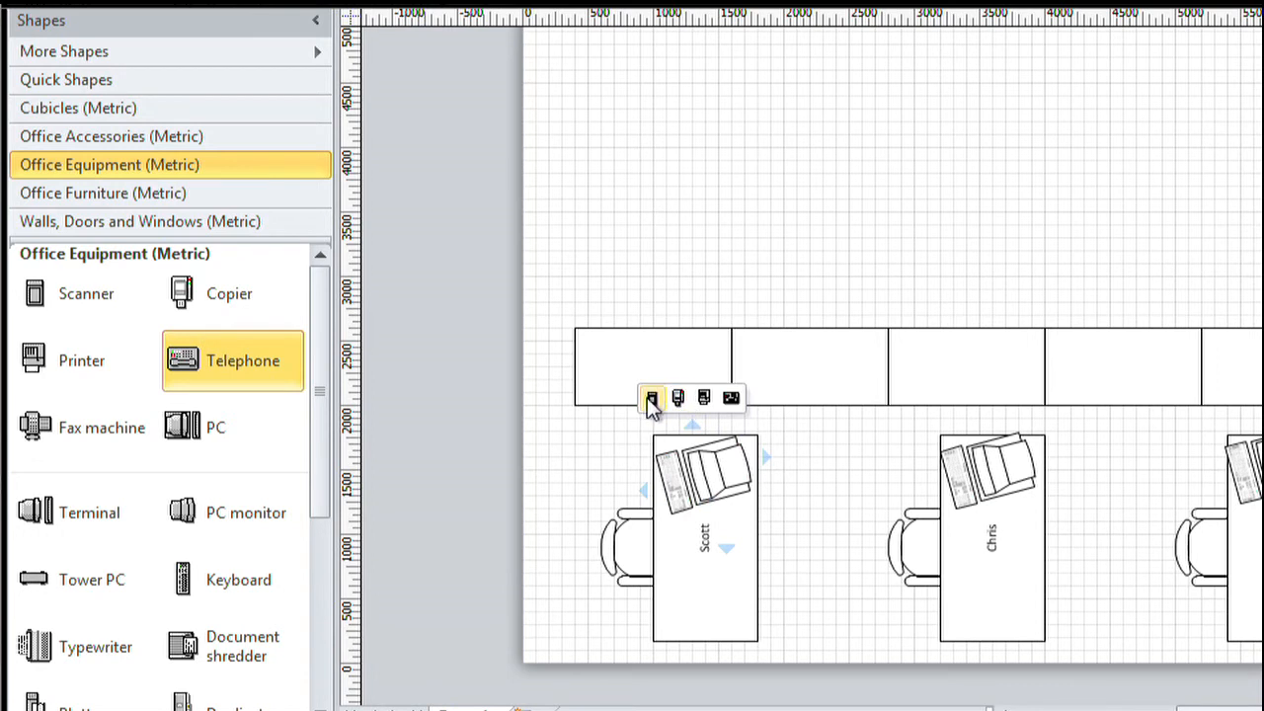
click(650, 399)
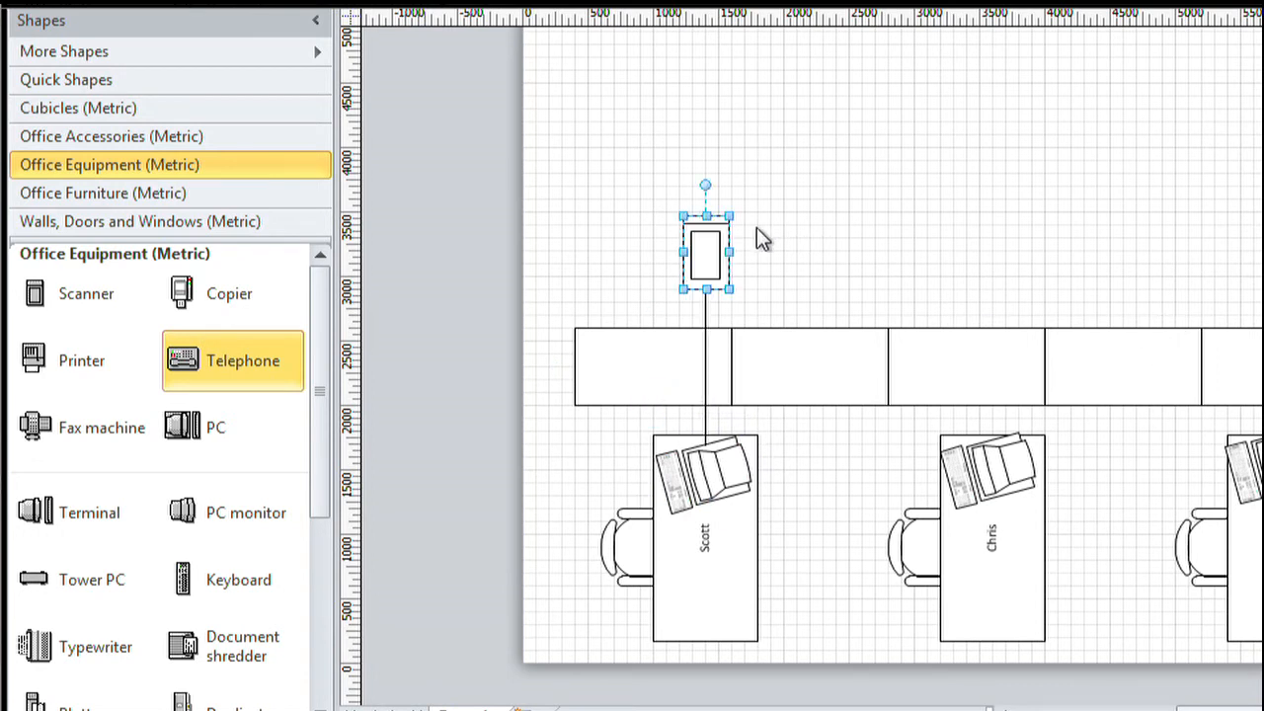
click(989, 456)
mouse_move(978, 427)
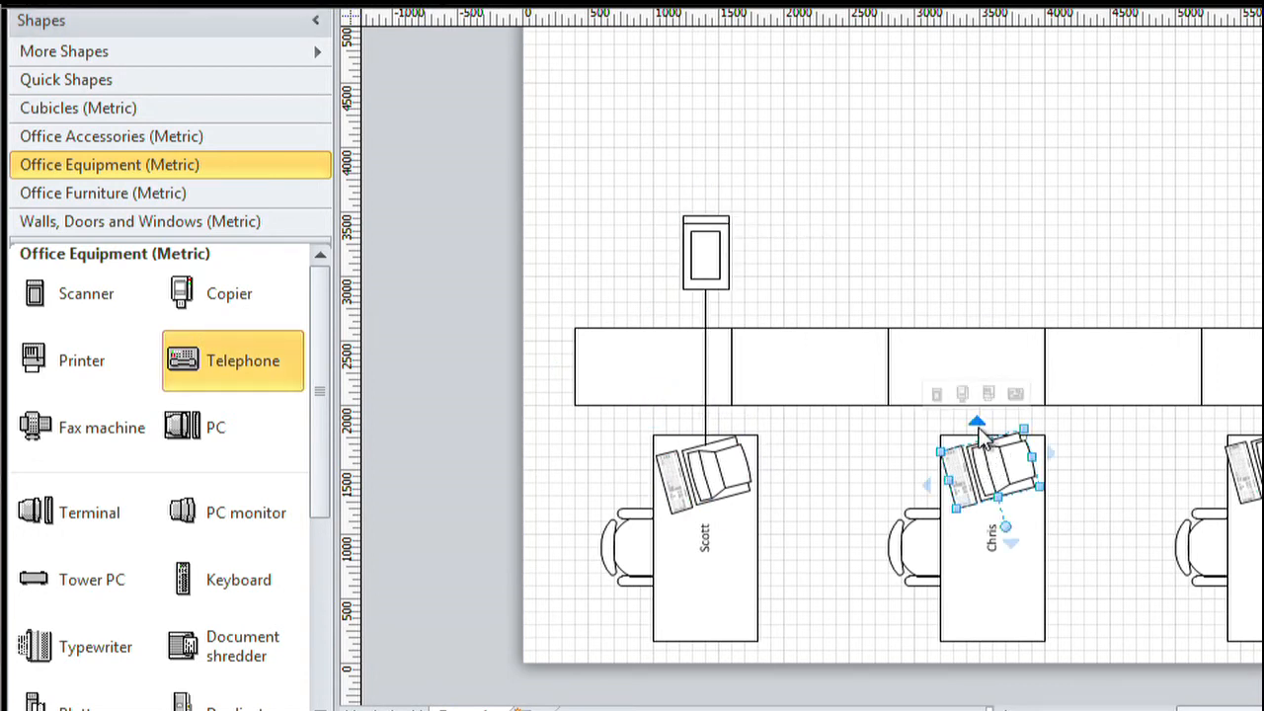
click(963, 394)
click(1250, 464)
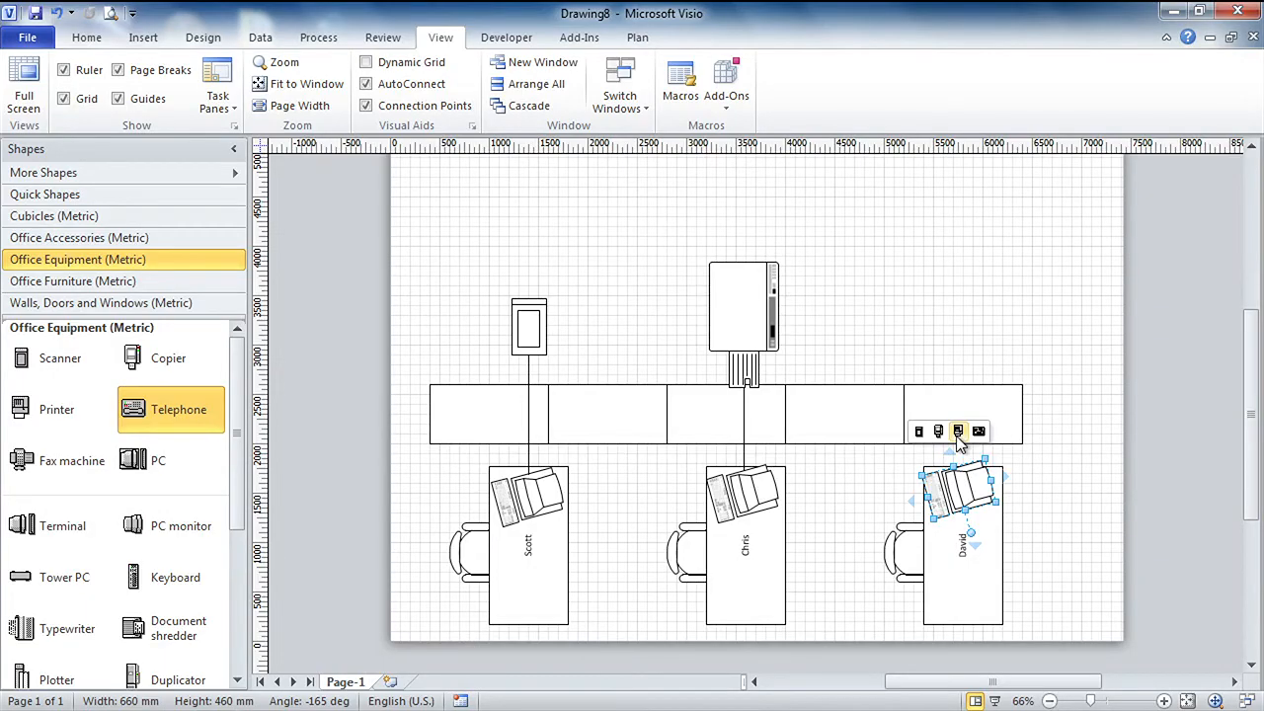
click(957, 434)
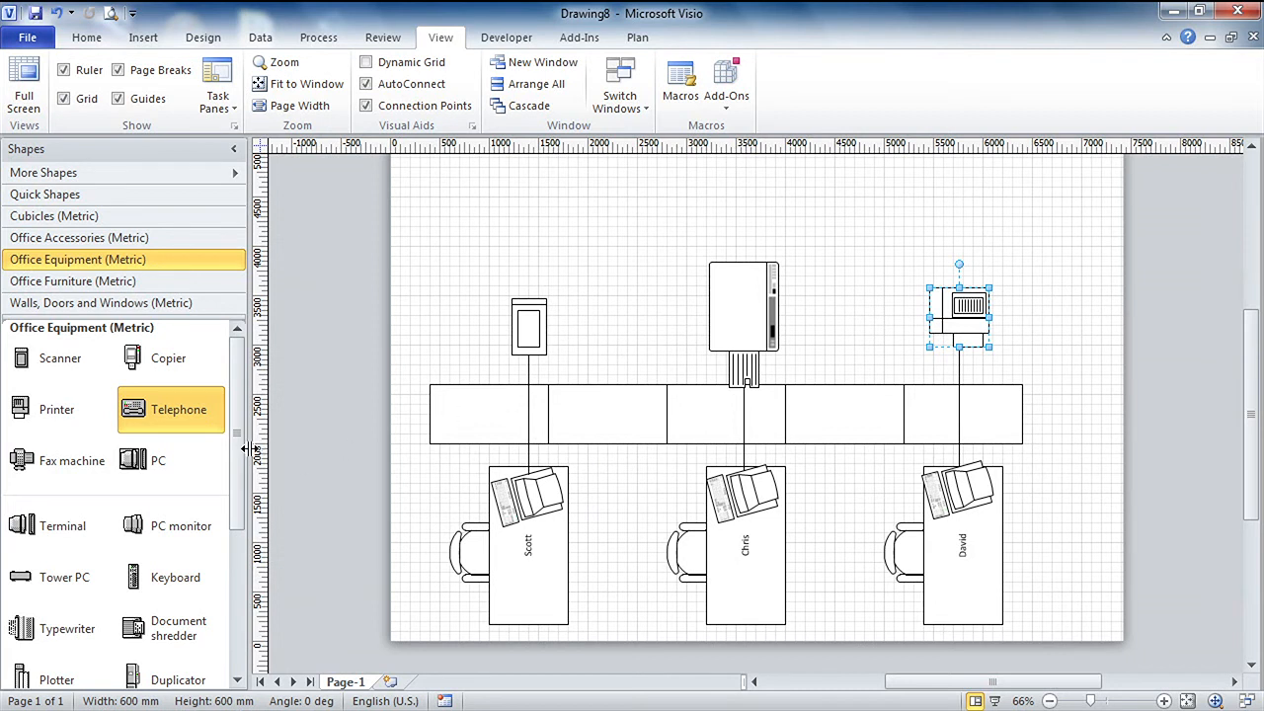
Step: Place a Hub from the Office Equipment stencil between the scanner and the copier, above the work surfaces
scroll(177, 493, down, 5)
drag(26, 671, 620, 334)
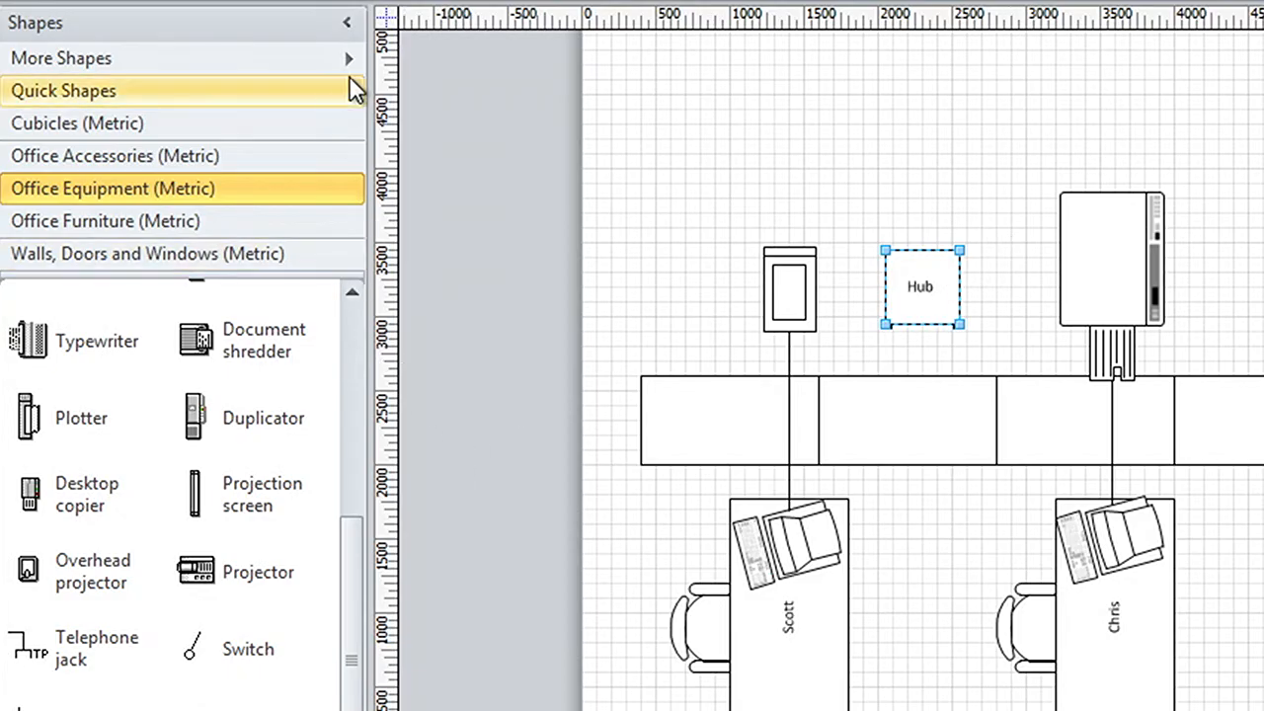
Step: Open the Connectors (Metric) stencil from Visio Extras and choose Wavy connector 2 as the connector shape
click(345, 57)
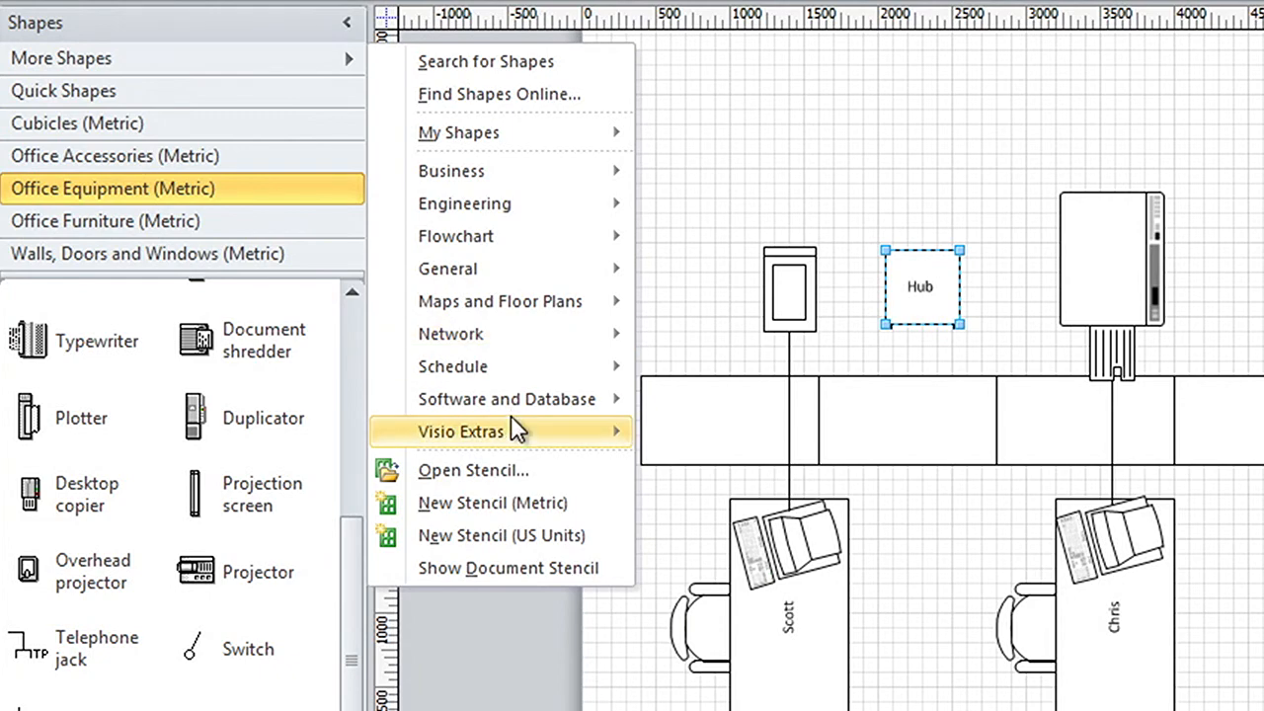
mouse_move(514, 431)
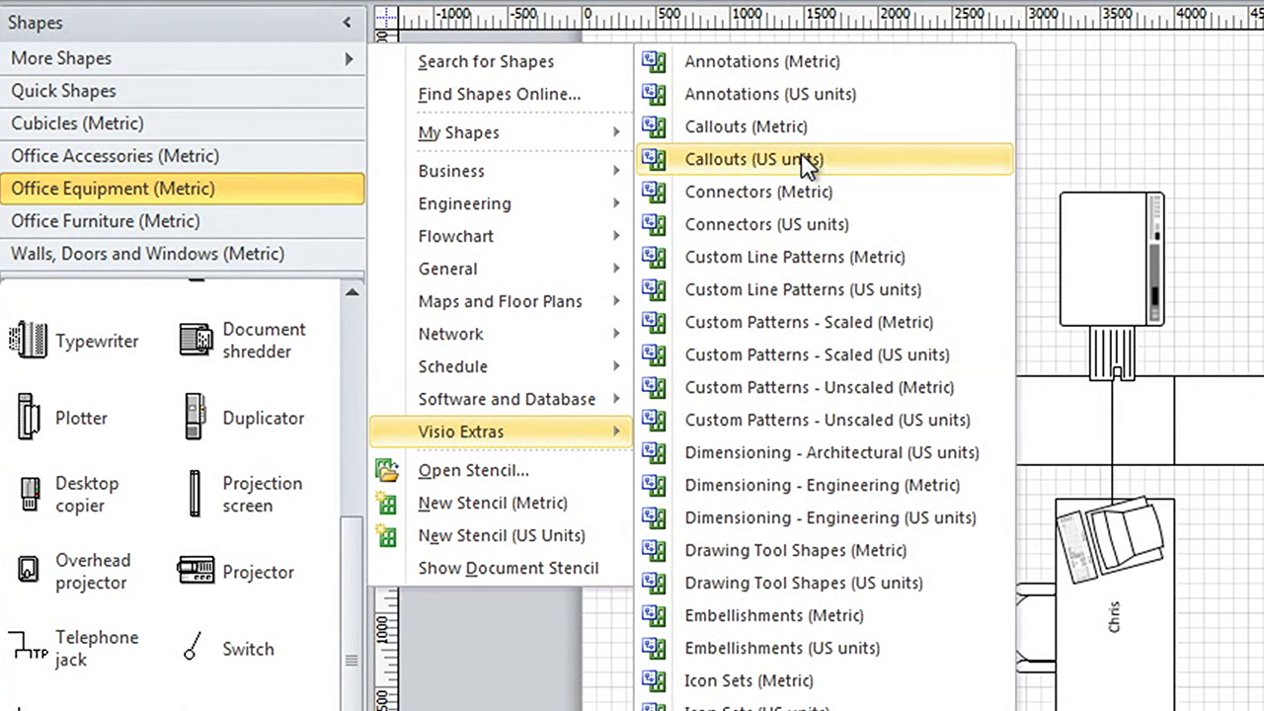
click(777, 189)
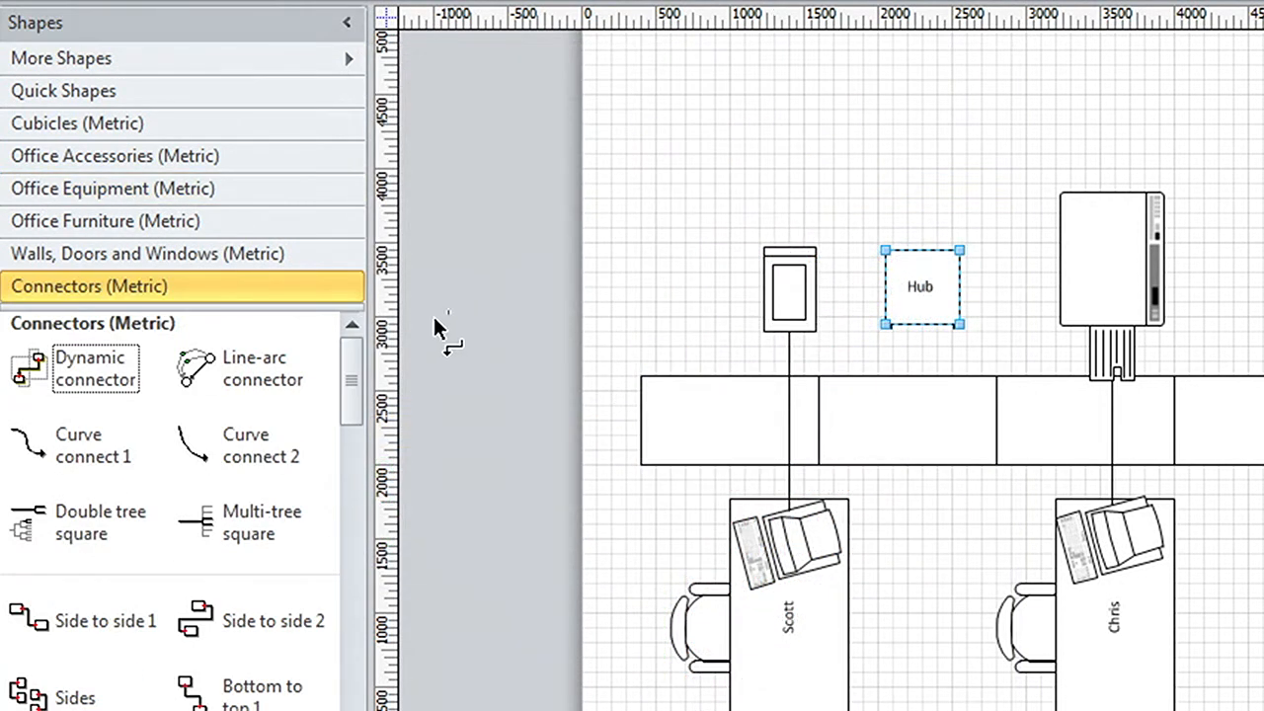
drag(353, 414, 350, 580)
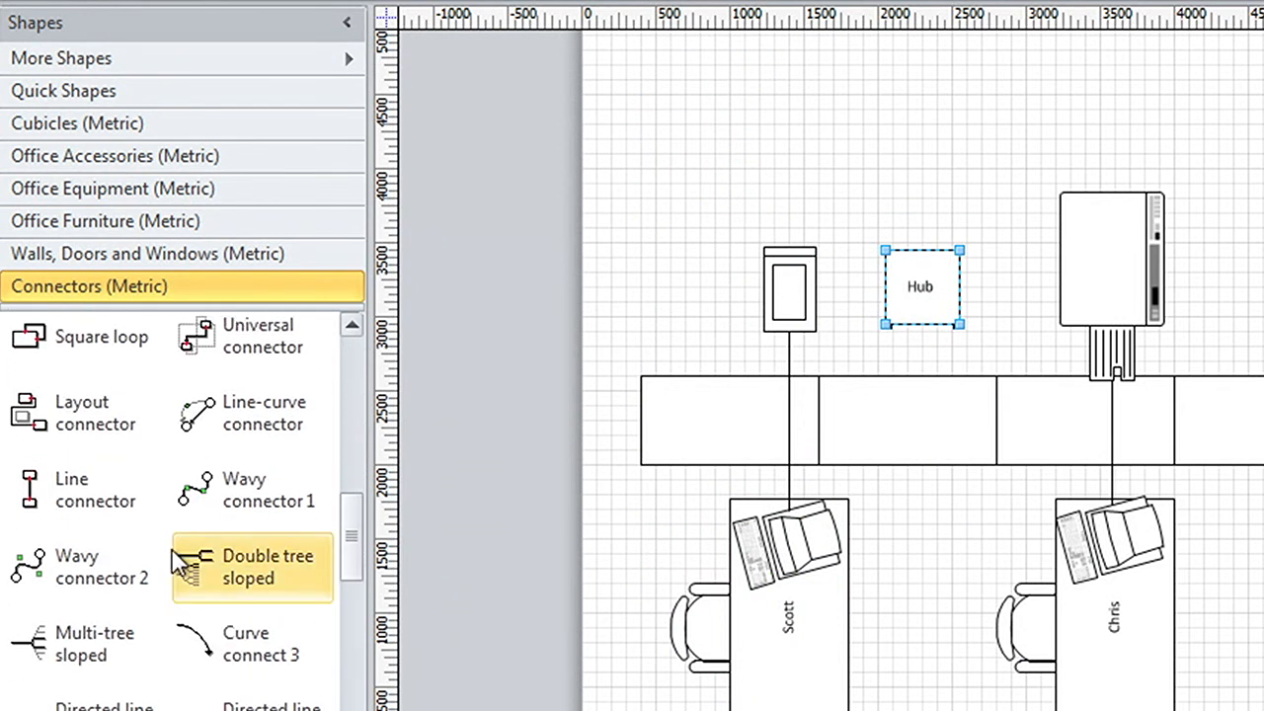
click(79, 566)
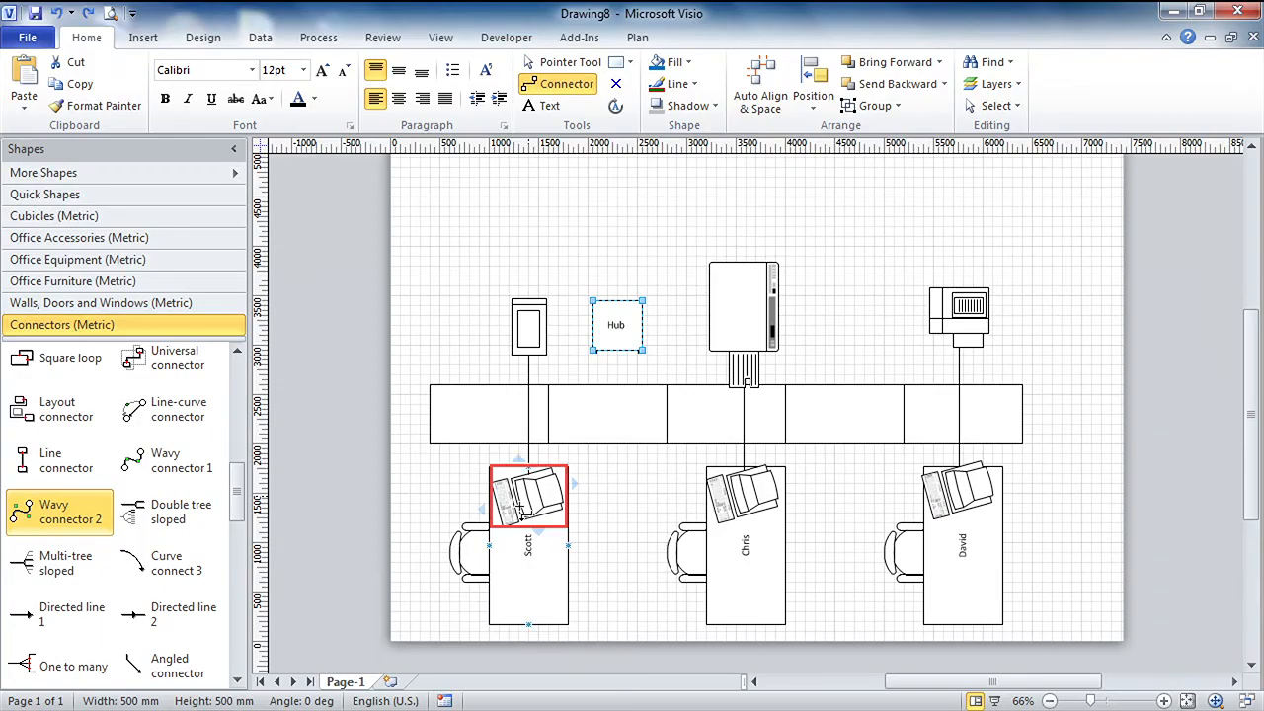
Step: Connect each of the three desk PCs to the Hub with a Wavy connector 2
mouse_move(530, 504)
mouse_down()
mouse_move(573, 501)
mouse_move(648, 445)
mouse_move(641, 349)
mouse_move(607, 301)
mouse_move(622, 324)
mouse_move(604, 318)
mouse_up()
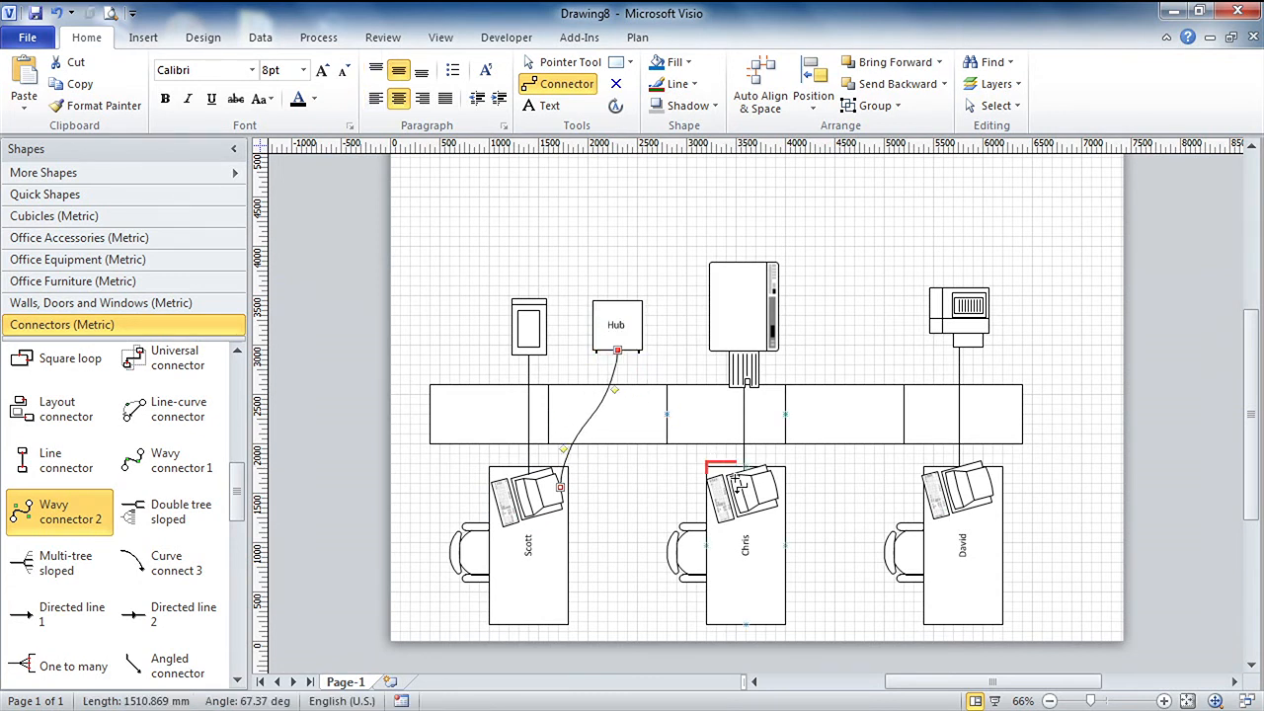
drag(740, 489, 610, 323)
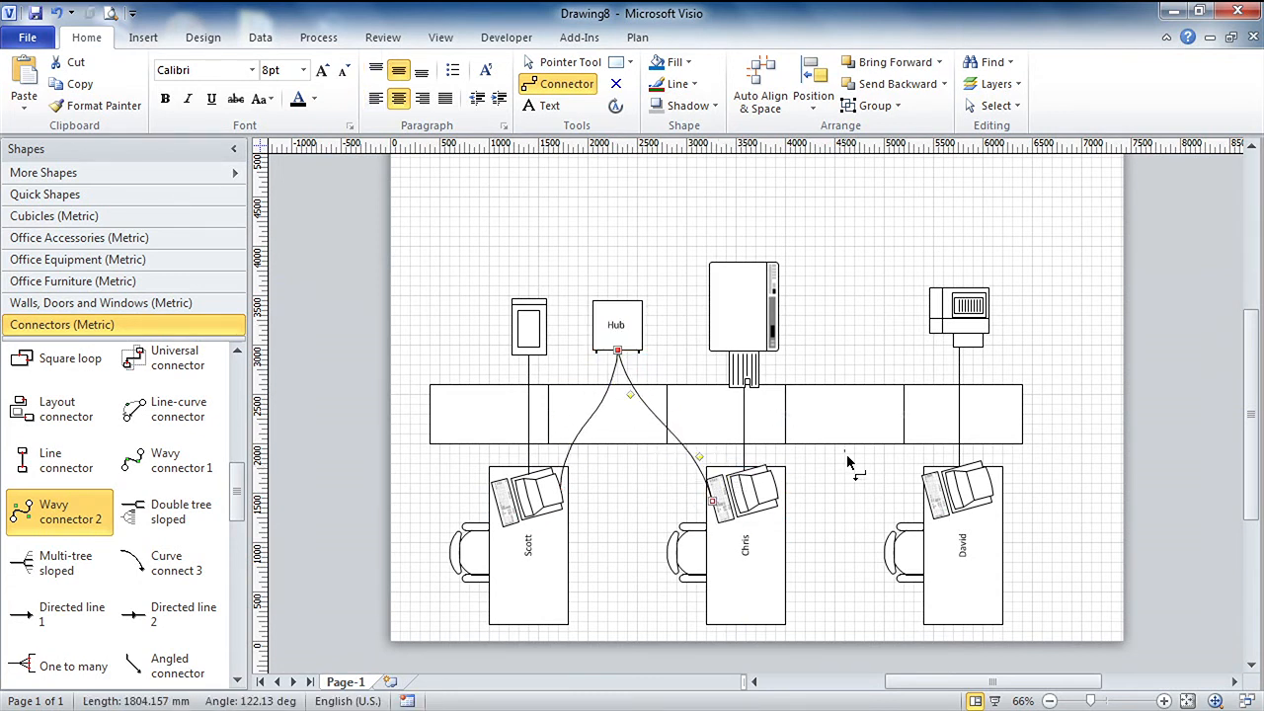
mouse_move(925, 494)
mouse_down()
mouse_move(942, 494)
mouse_move(808, 452)
mouse_move(602, 324)
mouse_up()
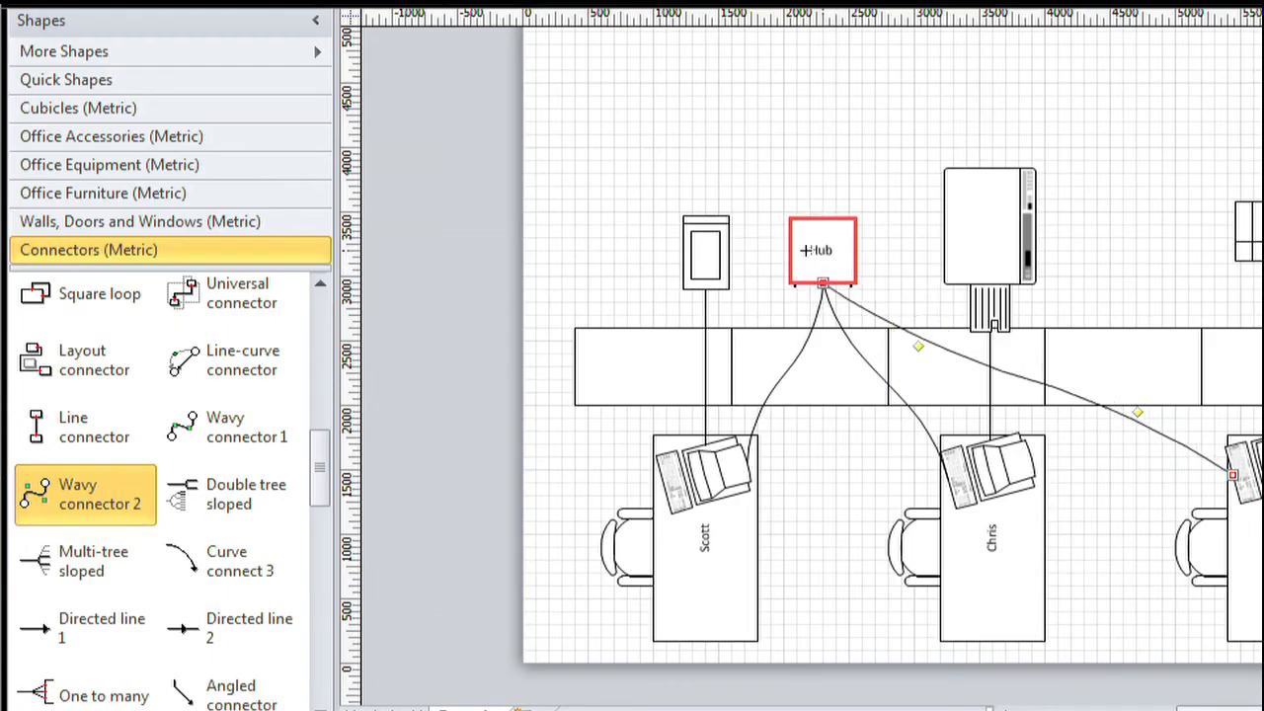
mouse_move(805, 249)
mouse_down()
mouse_move(829, 256)
mouse_move(823, 239)
mouse_move(835, 251)
mouse_up()
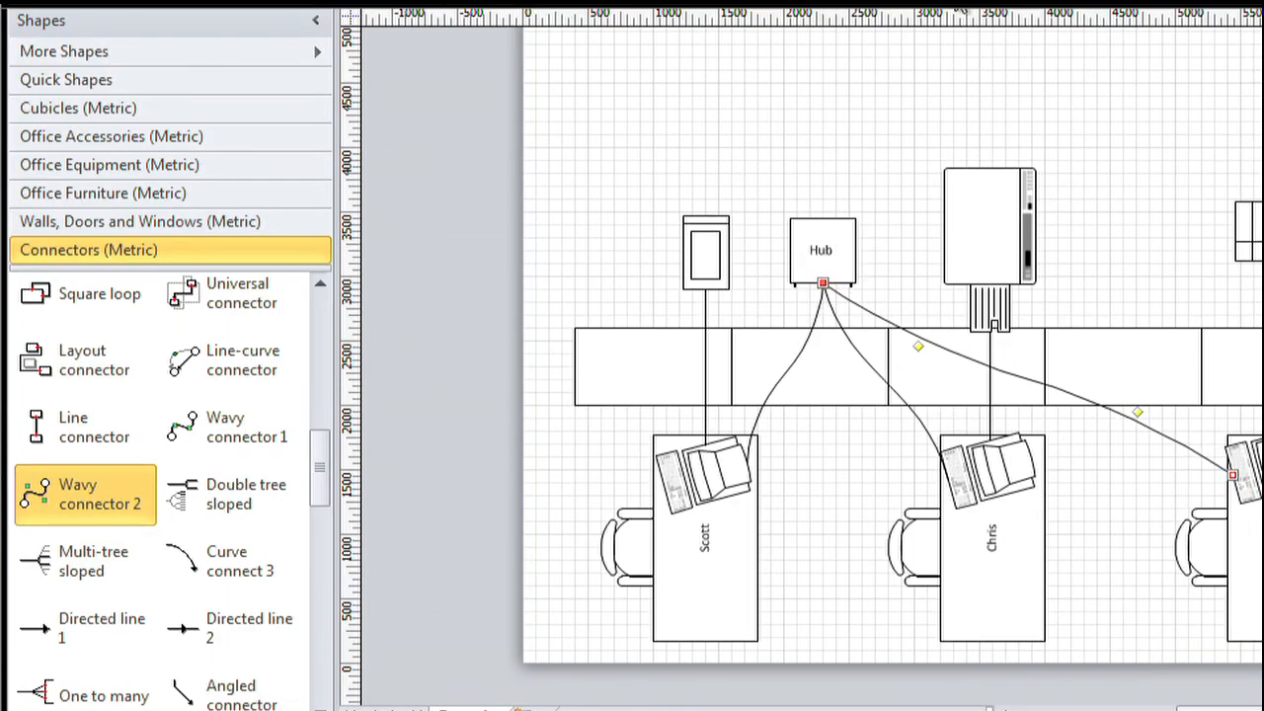